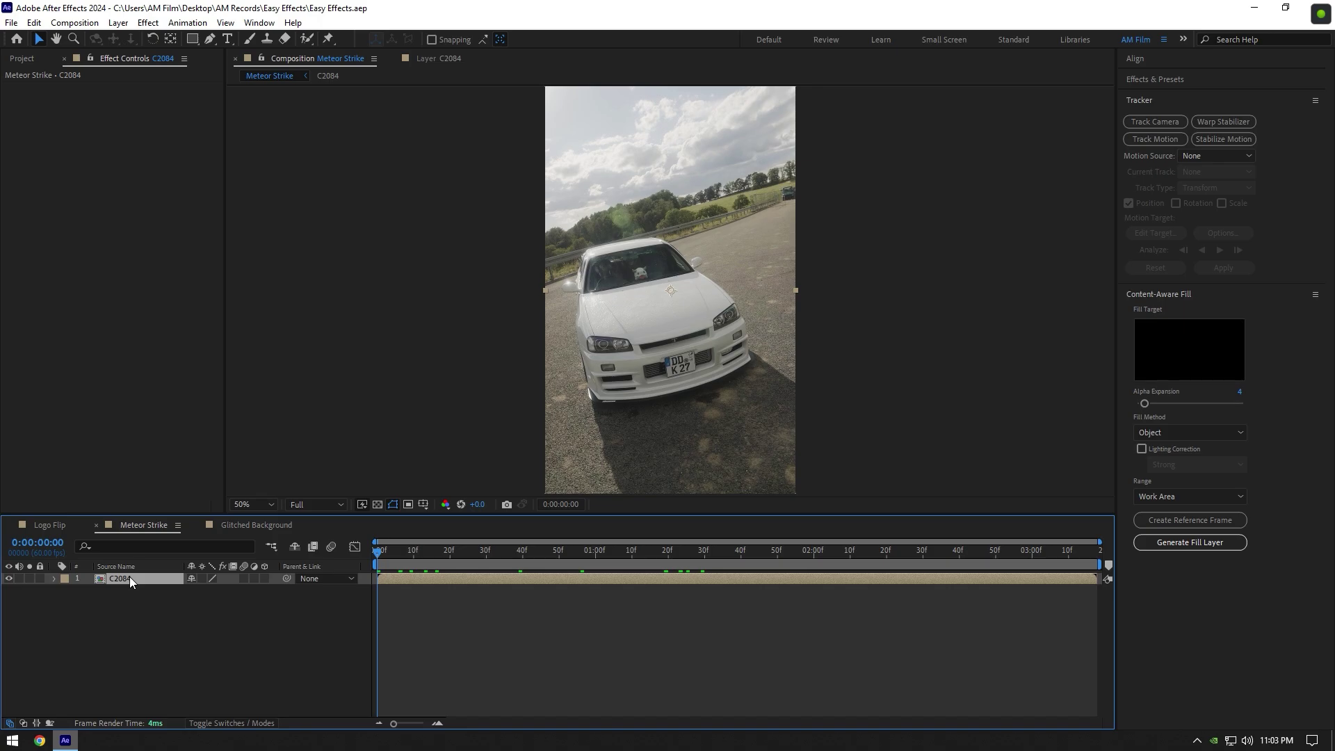
# Step: Camera-track C2084, then create a solid and camera from selected ground track points
pyautogui.click(1144, 124)
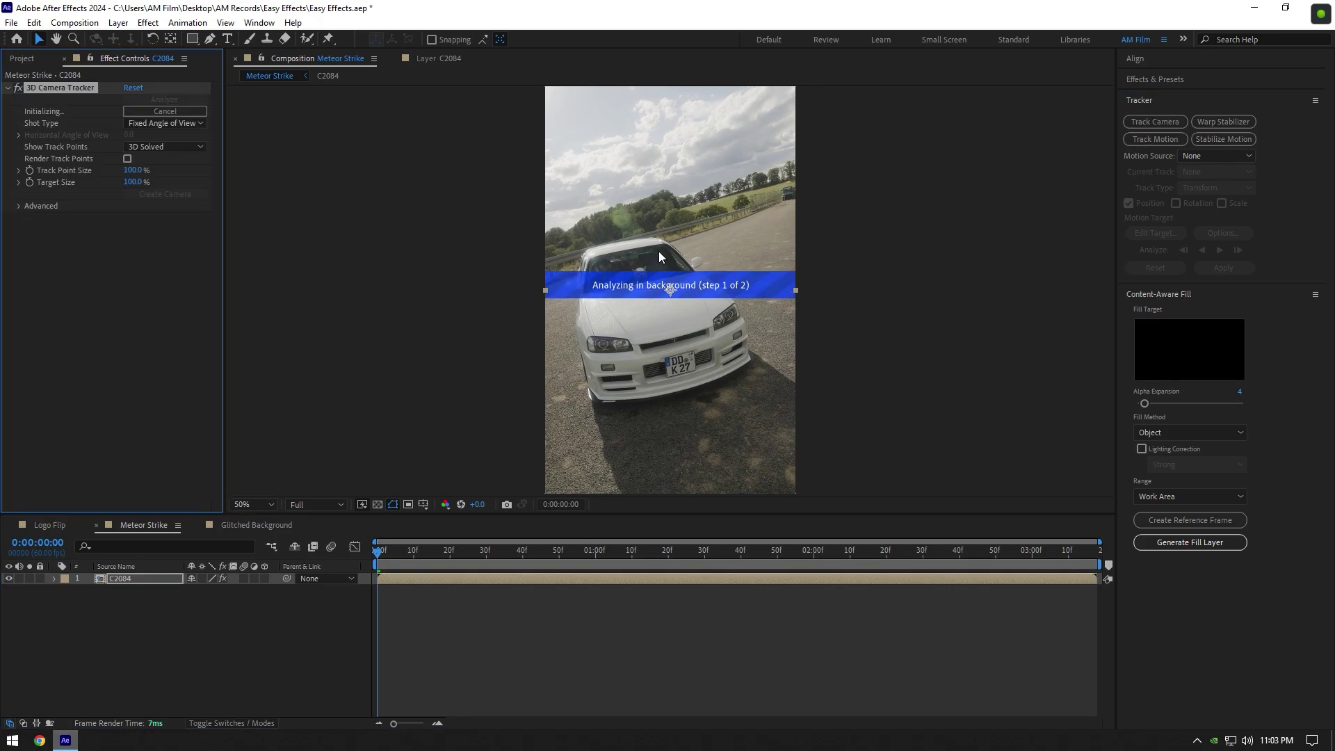
pyautogui.click(19, 205)
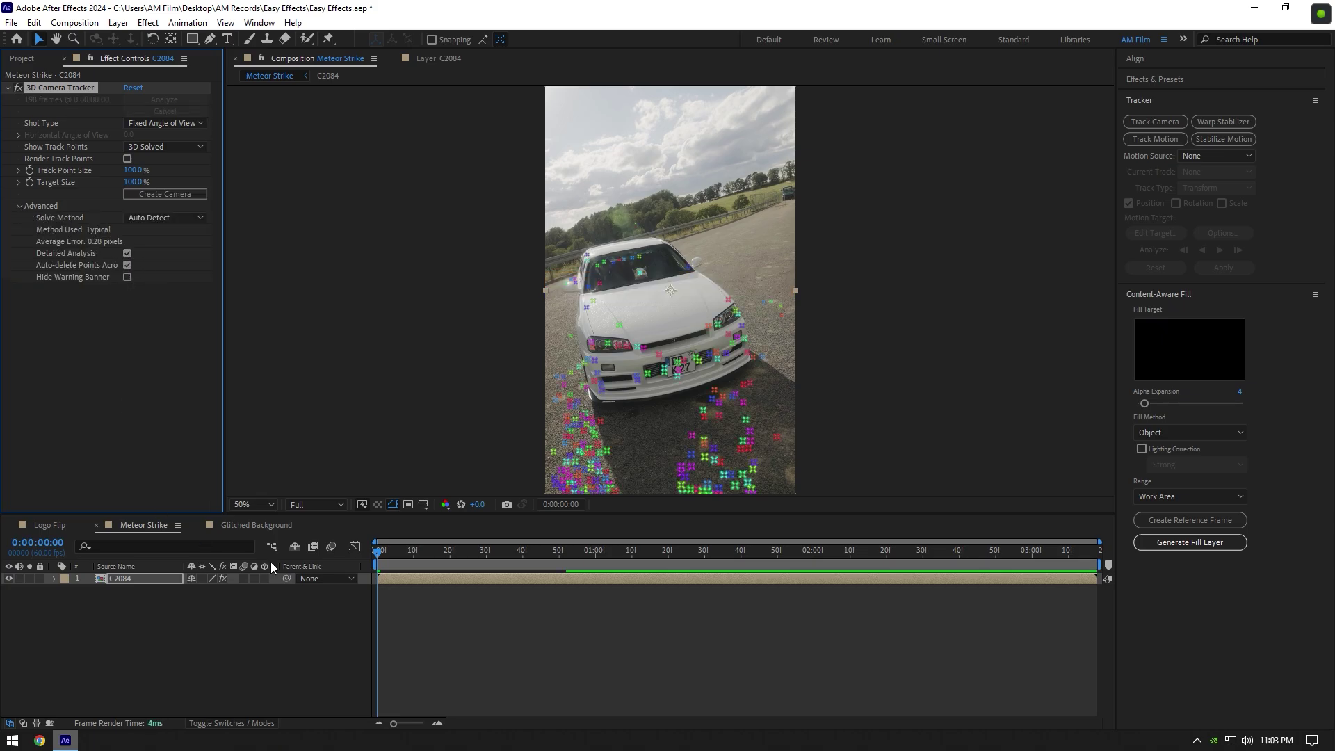
pyautogui.moveTo(407, 554)
pyautogui.mouseDown()
pyautogui.moveTo(761, 562)
pyautogui.moveTo(607, 556)
pyautogui.mouseUp()
pyautogui.click(574, 233)
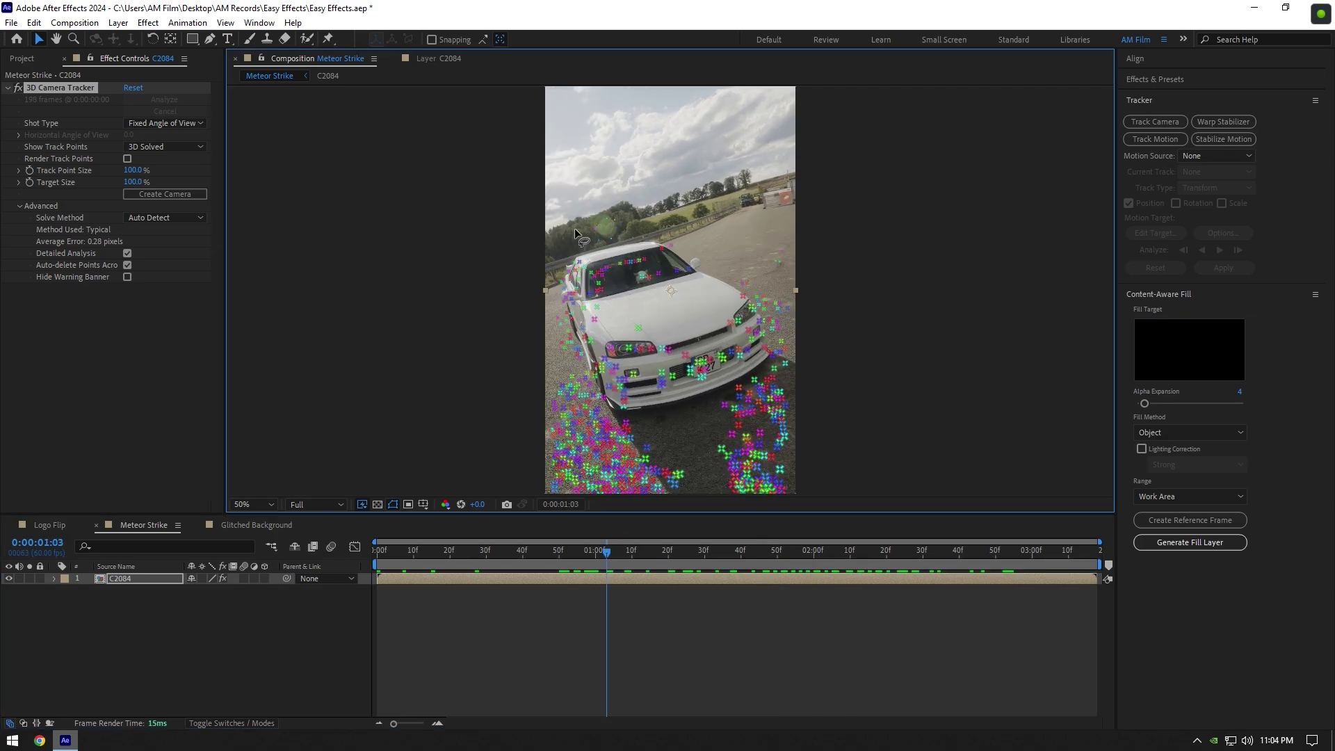
pyautogui.rightClick(604, 224)
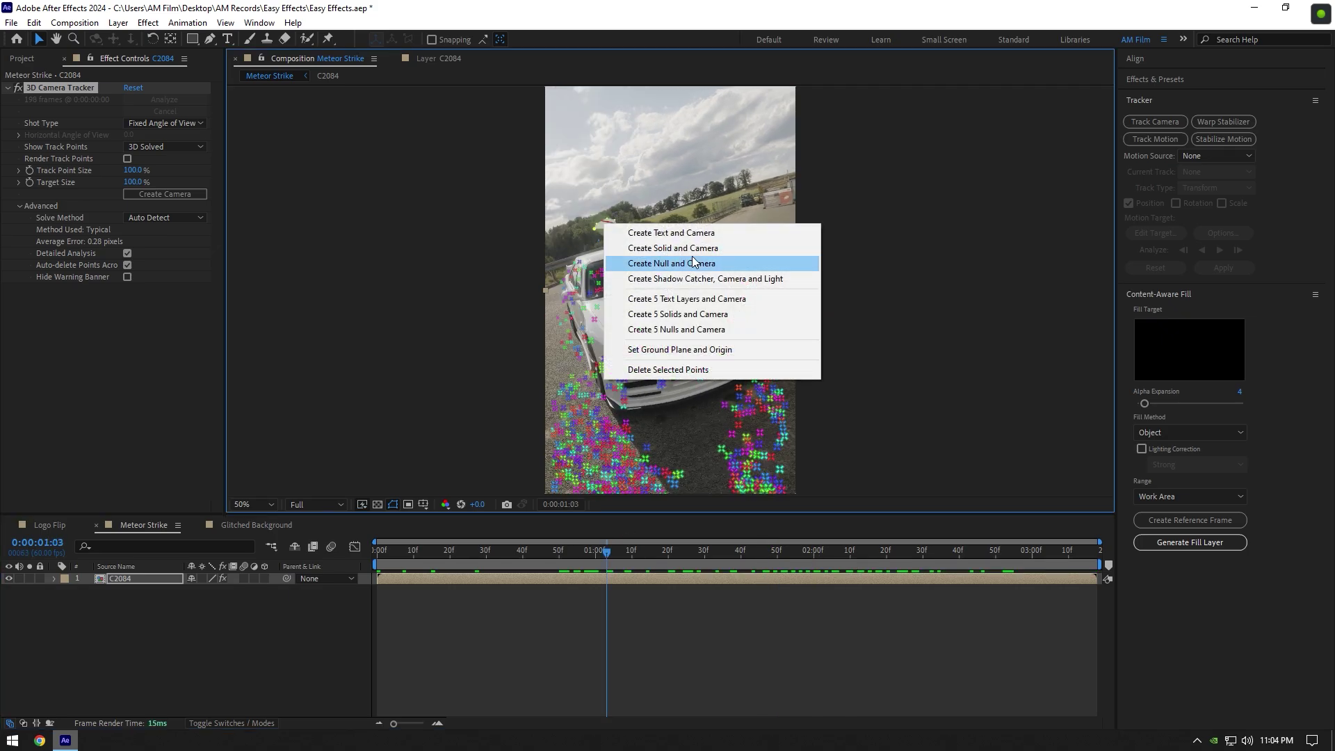
pyautogui.click(672, 248)
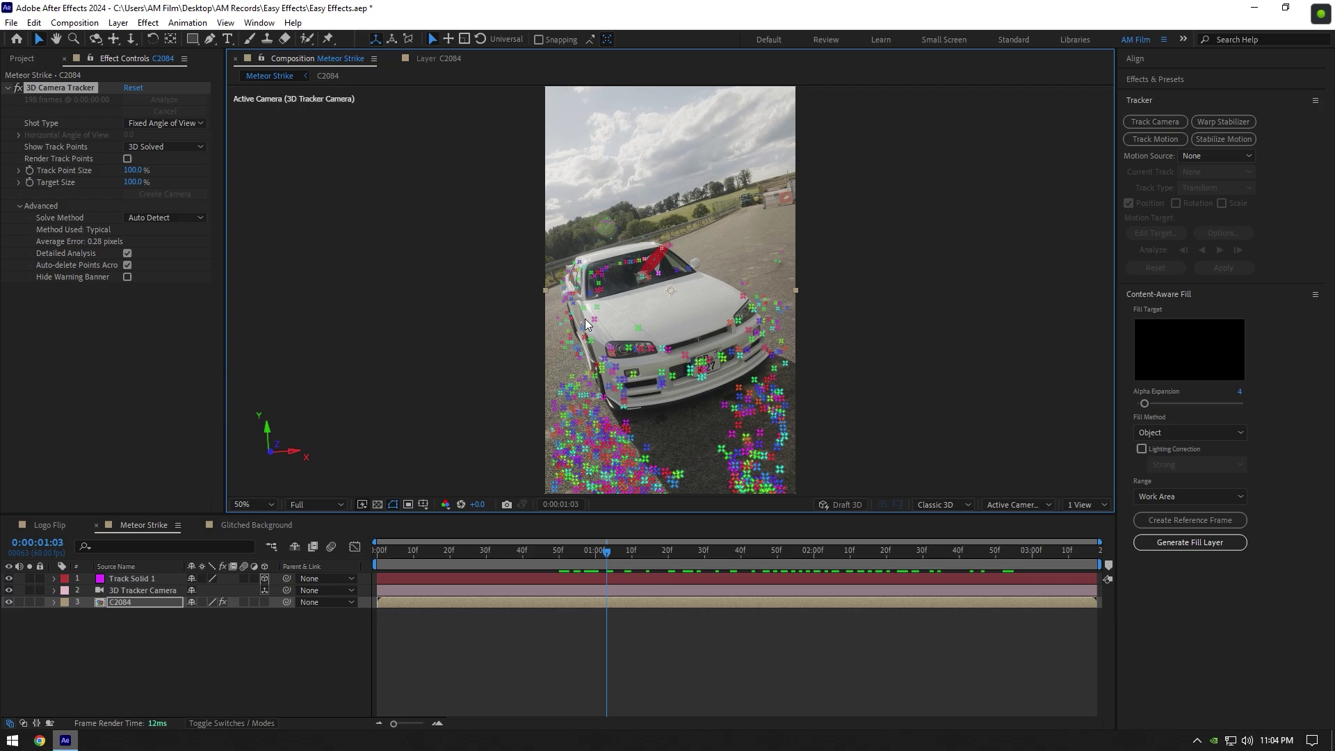
pyautogui.moveTo(617, 552); pyautogui.dragTo(373, 559)
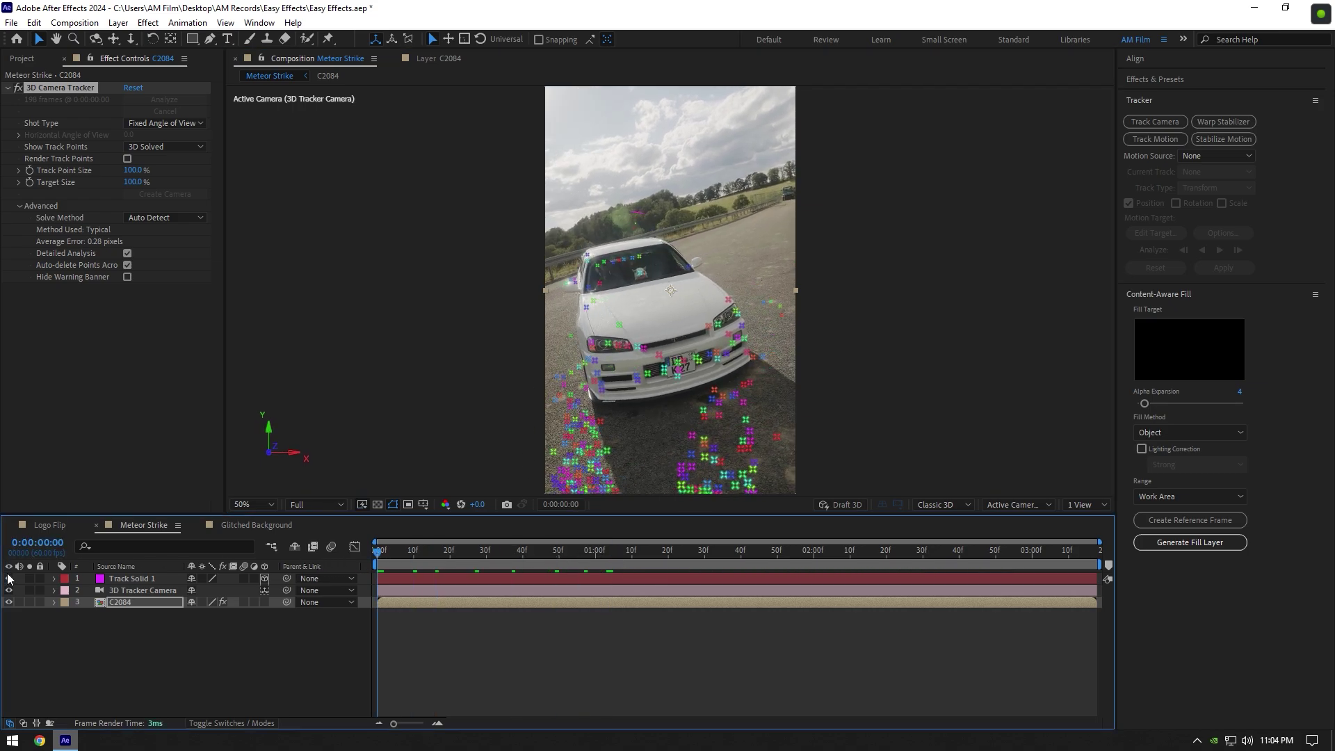
# Step: Place Meteor Fly By 2.mov from the Project panel at the top of Meteor Strike
pyautogui.click(25, 60)
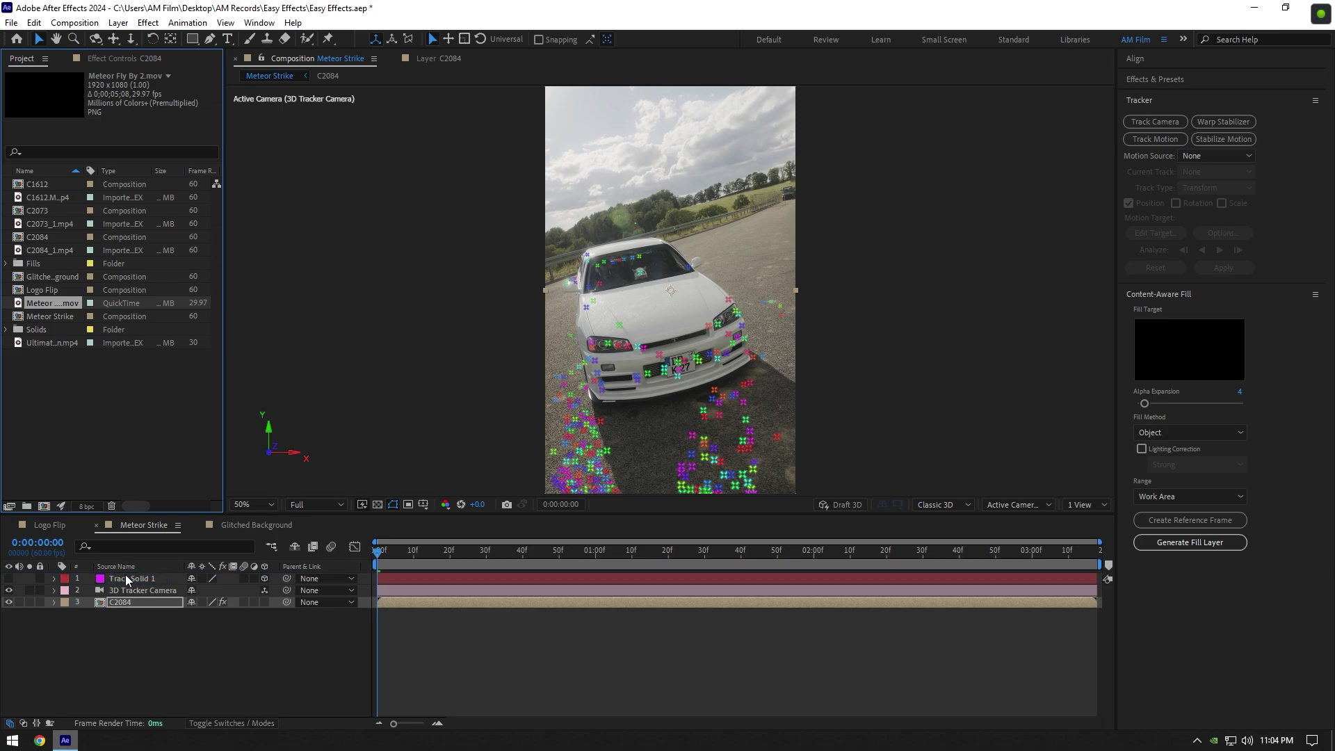
pyautogui.moveTo(127, 567); pyautogui.dragTo(125, 574)
pyautogui.moveTo(419, 551)
pyautogui.mouseDown()
pyautogui.moveTo(1062, 549)
pyautogui.moveTo(777, 549)
pyautogui.mouseUp()
pyautogui.moveTo(896, 552); pyautogui.dragTo(719, 554)
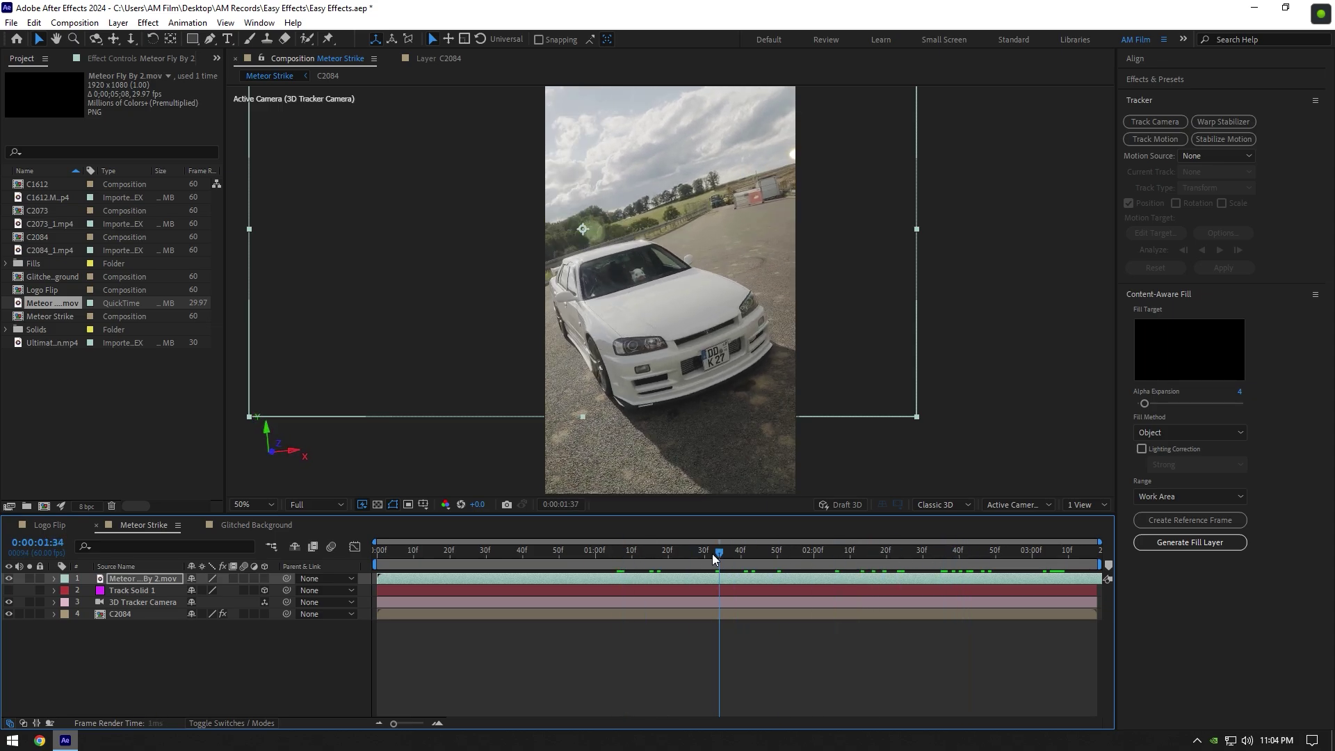
# Step: Time-stretch the meteor layer to 60% so it runs about three seconds
pyautogui.rightClick(632, 579)
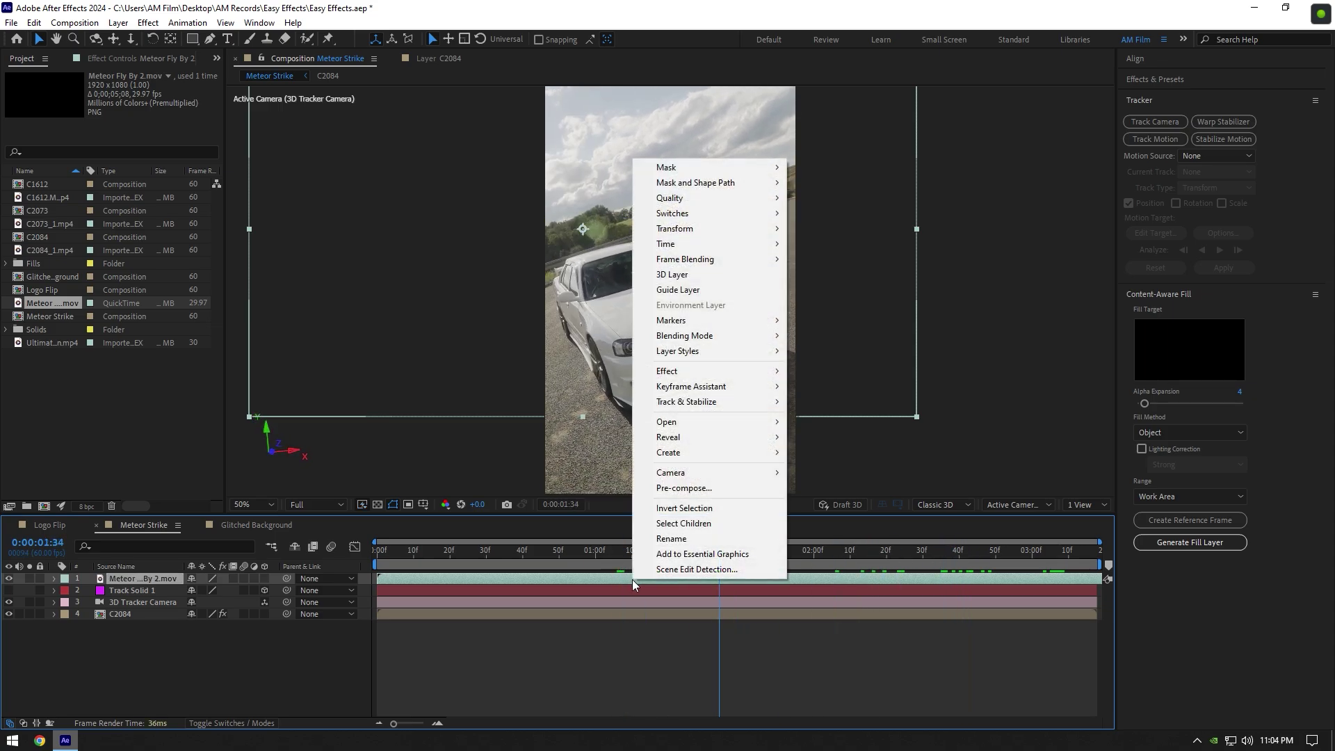
pyautogui.moveTo(665, 244)
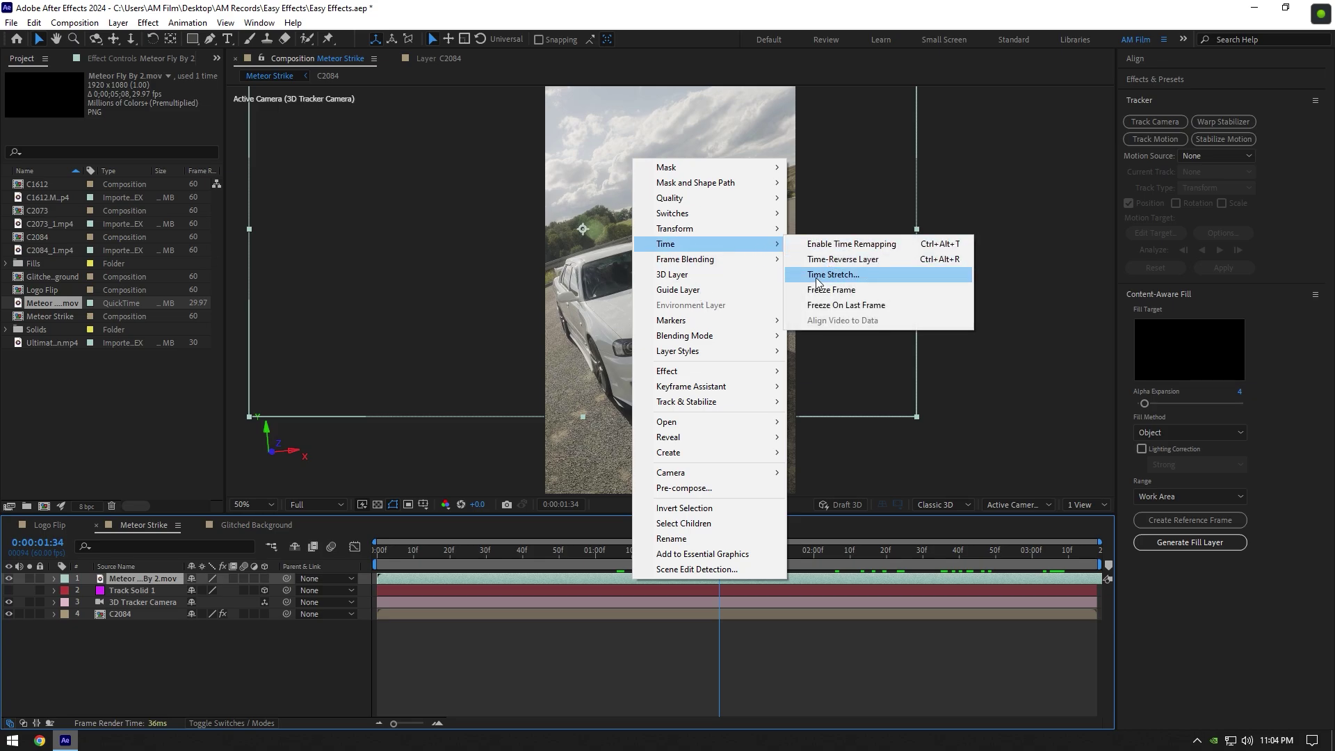
pyautogui.click(833, 275)
pyautogui.write('60')
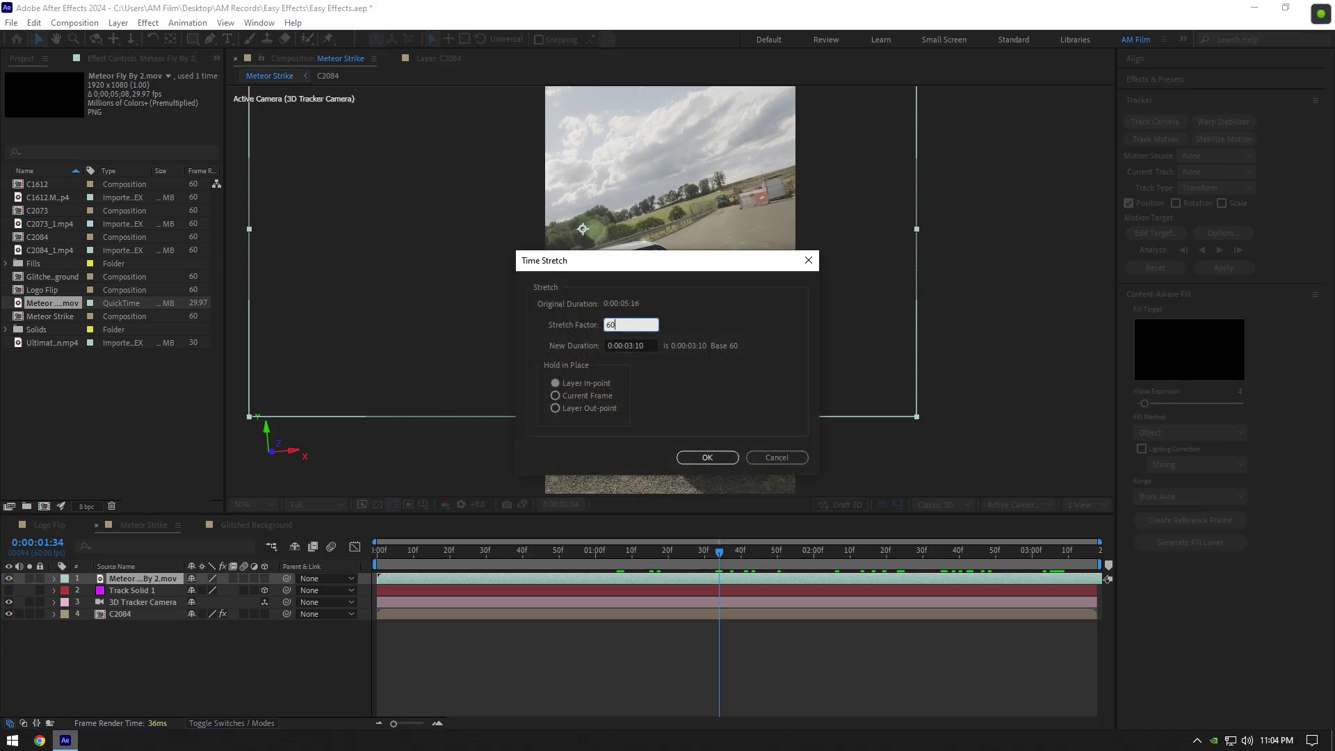
pyautogui.press('Return')
pyautogui.moveTo(702, 557)
pyautogui.mouseDown()
pyautogui.moveTo(385, 545)
pyautogui.moveTo(707, 529)
pyautogui.mouseUp()
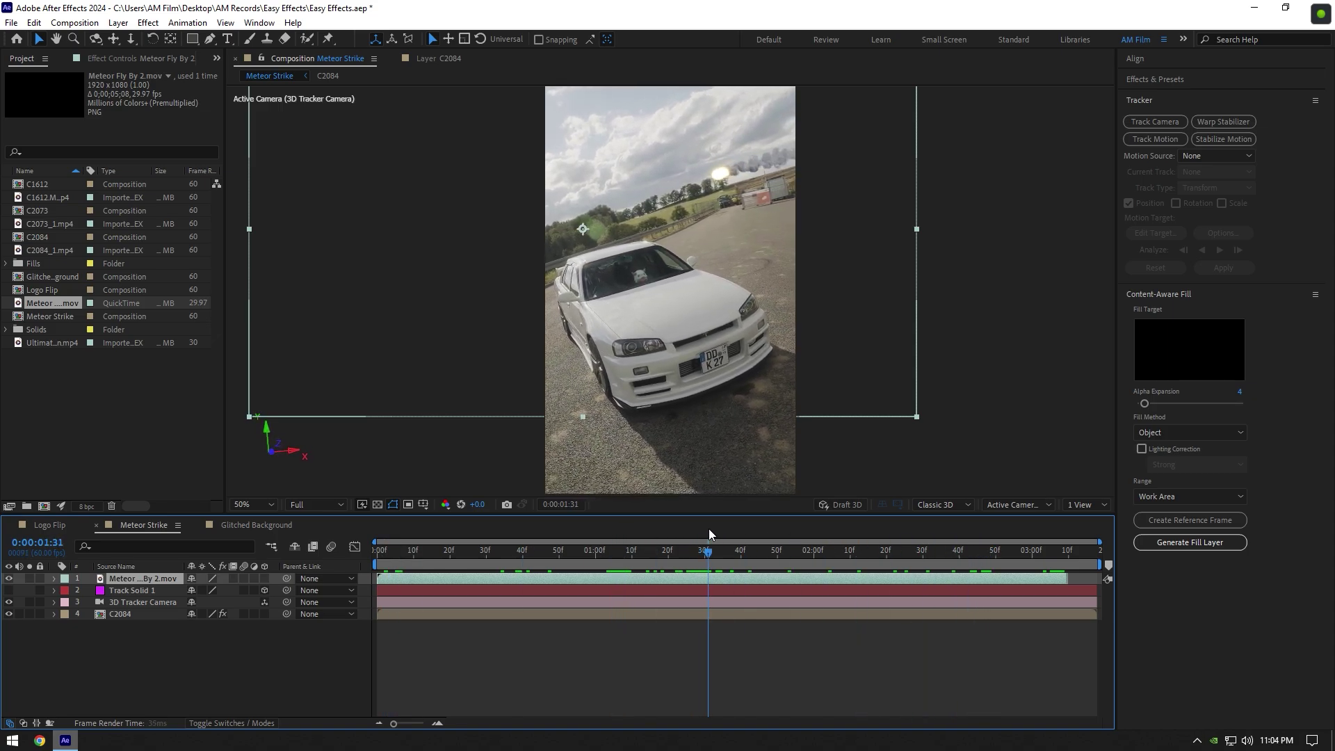
# Step: Parent the meteor layer to Track Solid 1 and reveal its Scale property
pyautogui.moveTo(286, 579); pyautogui.dragTo(145, 590)
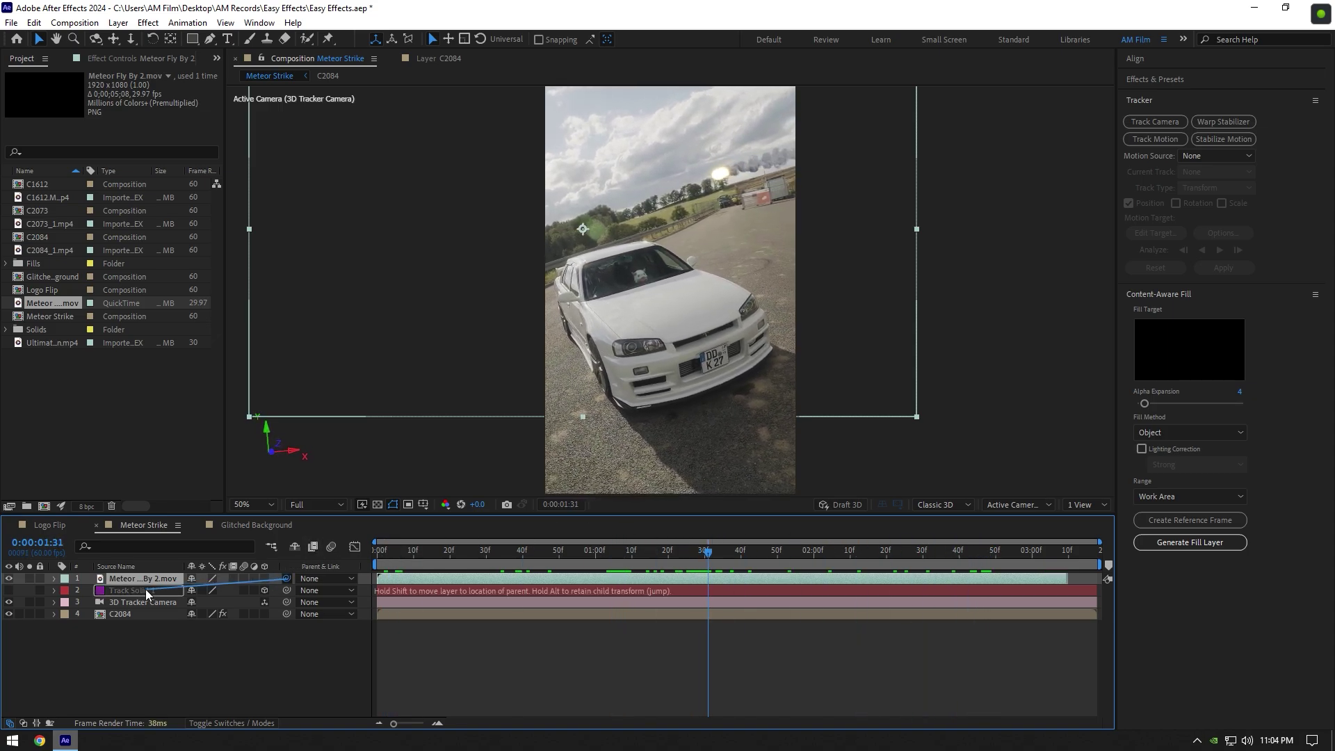
pyautogui.click(265, 578)
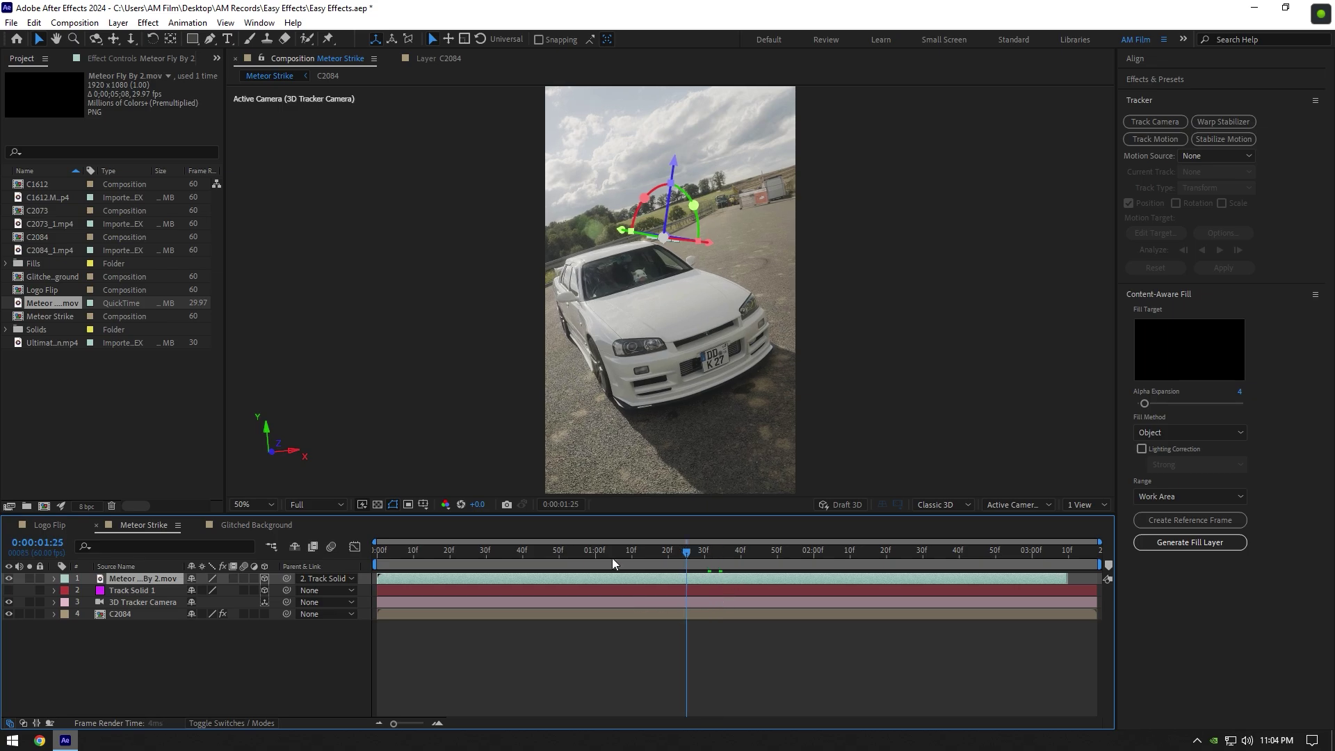
pyautogui.moveTo(612, 557); pyautogui.dragTo(450, 558)
pyautogui.press('s')
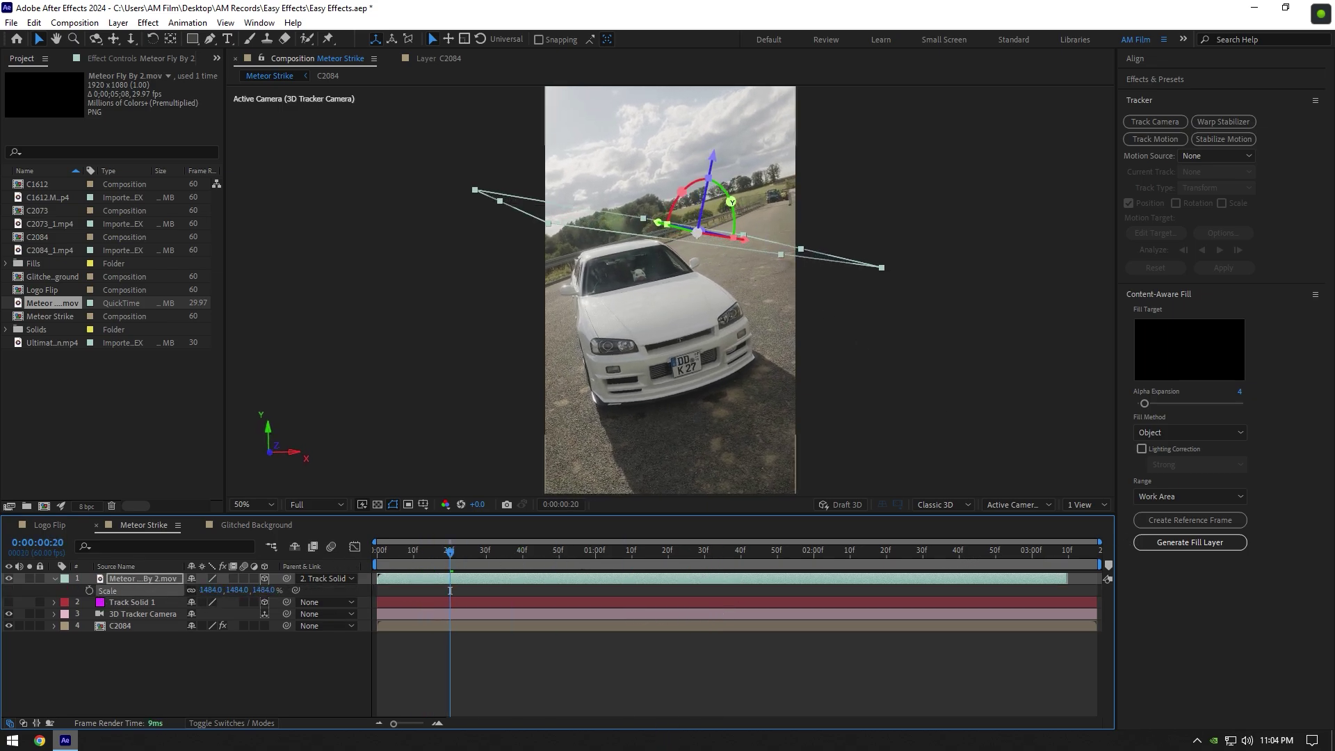
pyautogui.press('space')
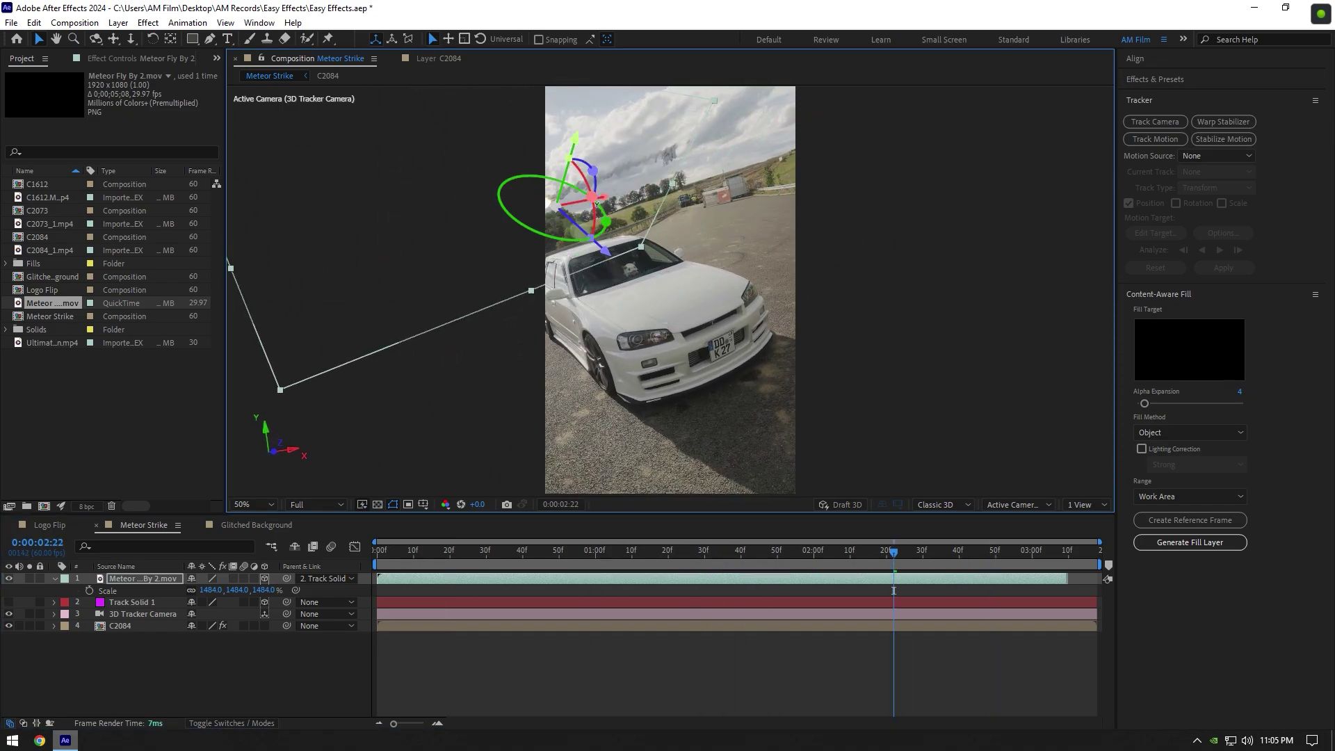
pyautogui.click(986, 552)
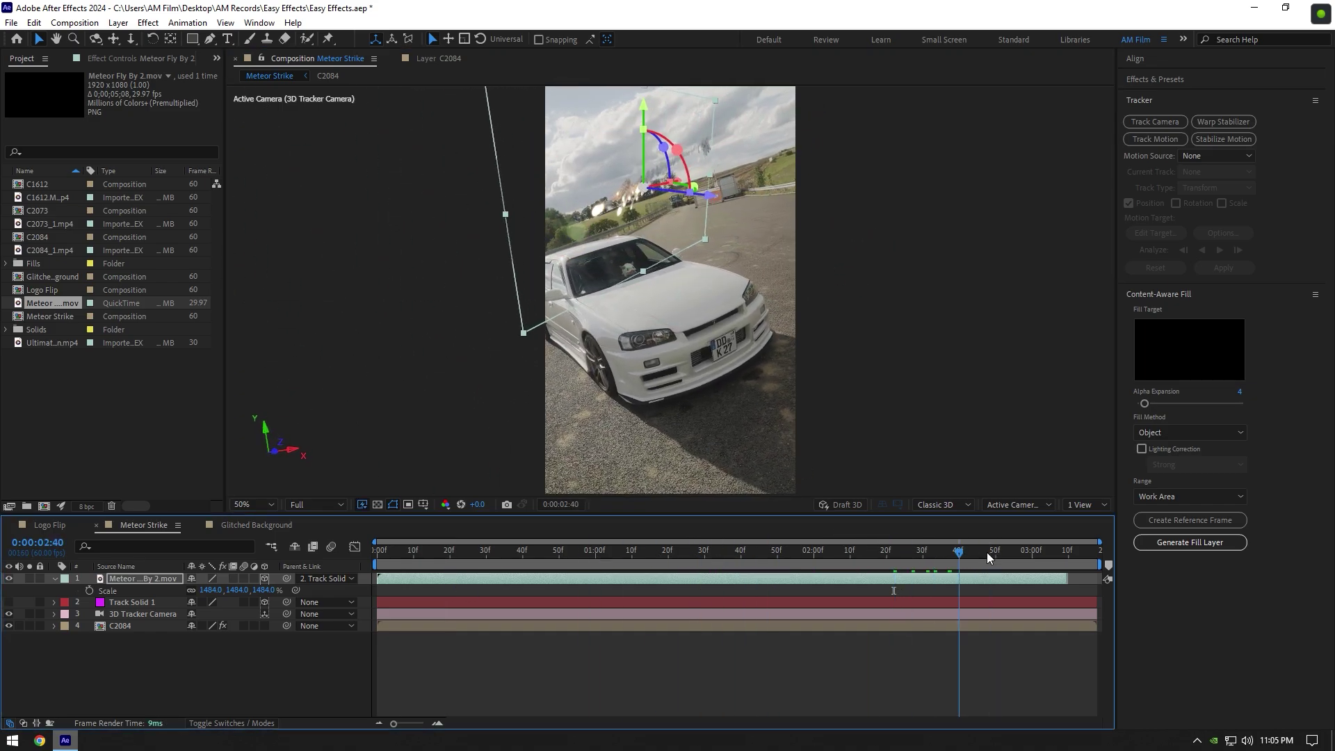
pyautogui.moveTo(986, 552)
pyautogui.mouseDown()
pyautogui.moveTo(808, 568)
pyautogui.moveTo(848, 565)
pyautogui.mouseUp()
# Step: Time-stretch the meteor again so it ends around the two-second mark
pyautogui.rightClick(675, 577)
pyautogui.moveTo(709, 240)
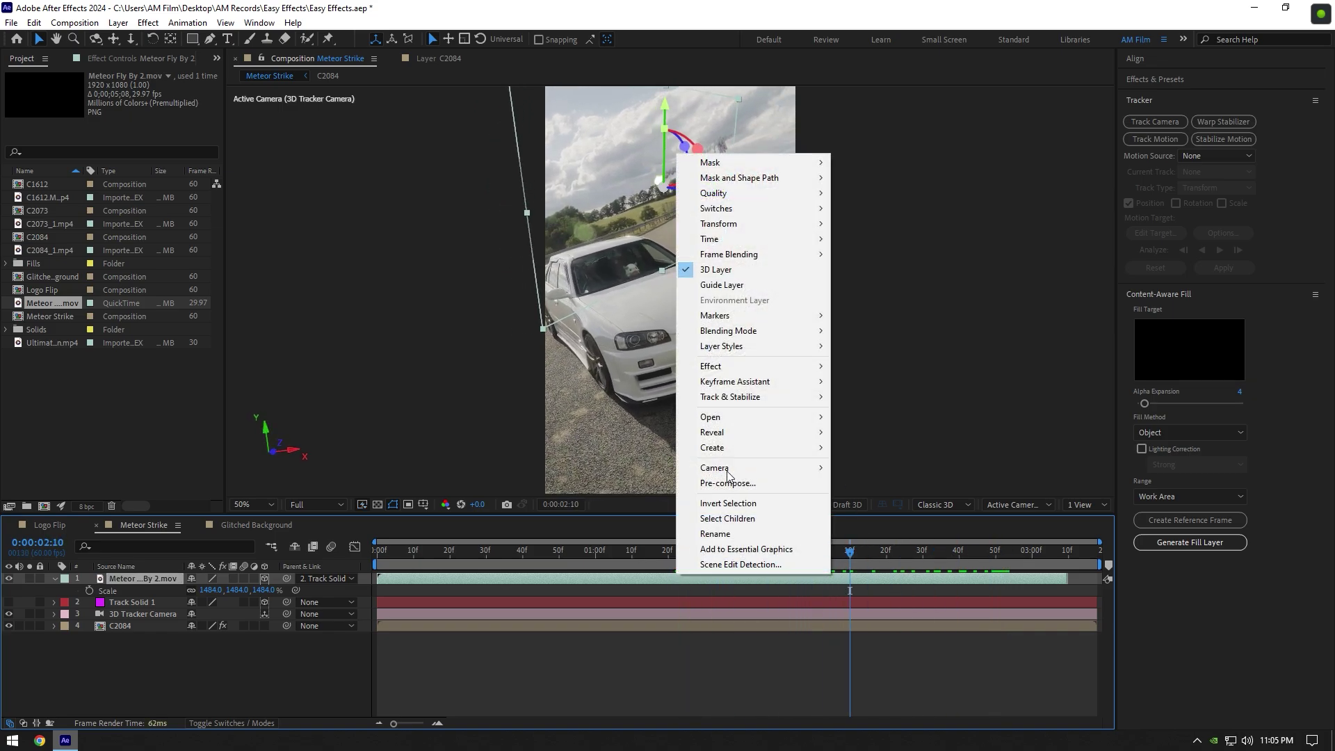
pyautogui.click(878, 268)
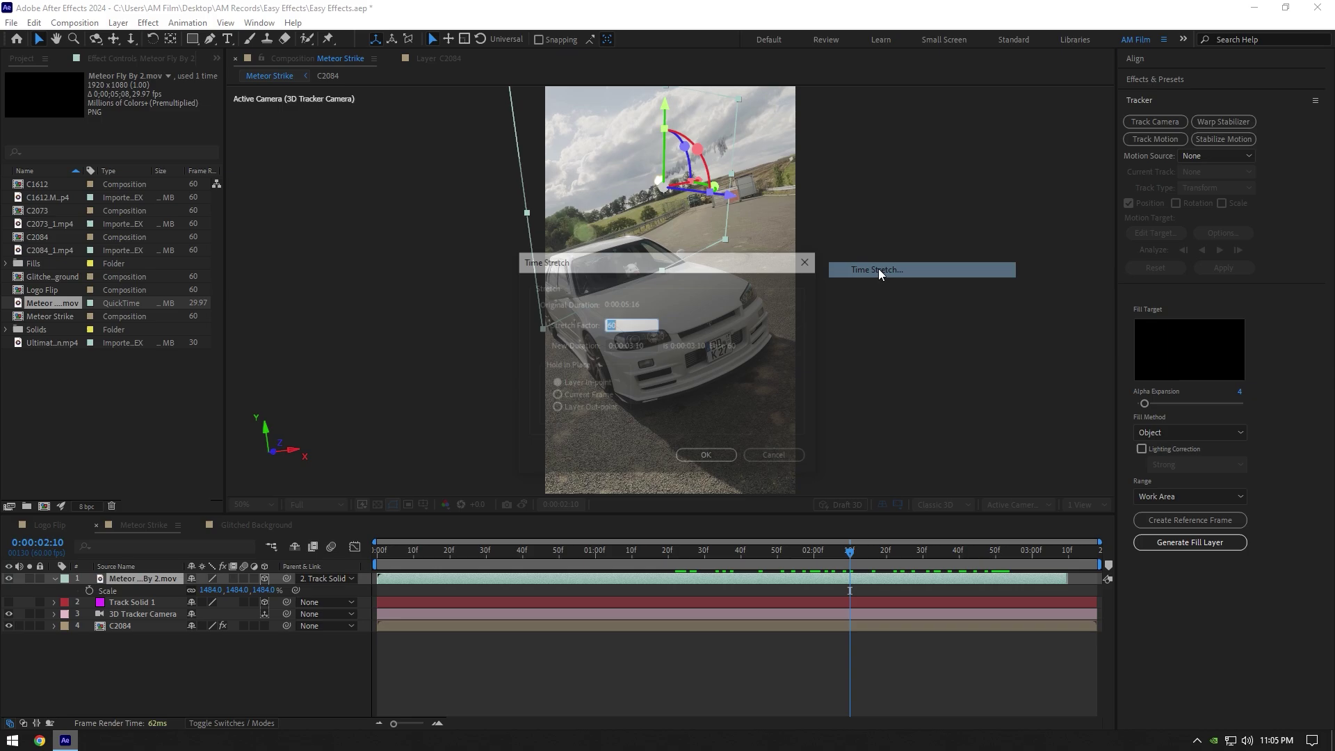
pyautogui.press('Return')
pyautogui.moveTo(851, 549); pyautogui.dragTo(413, 549)
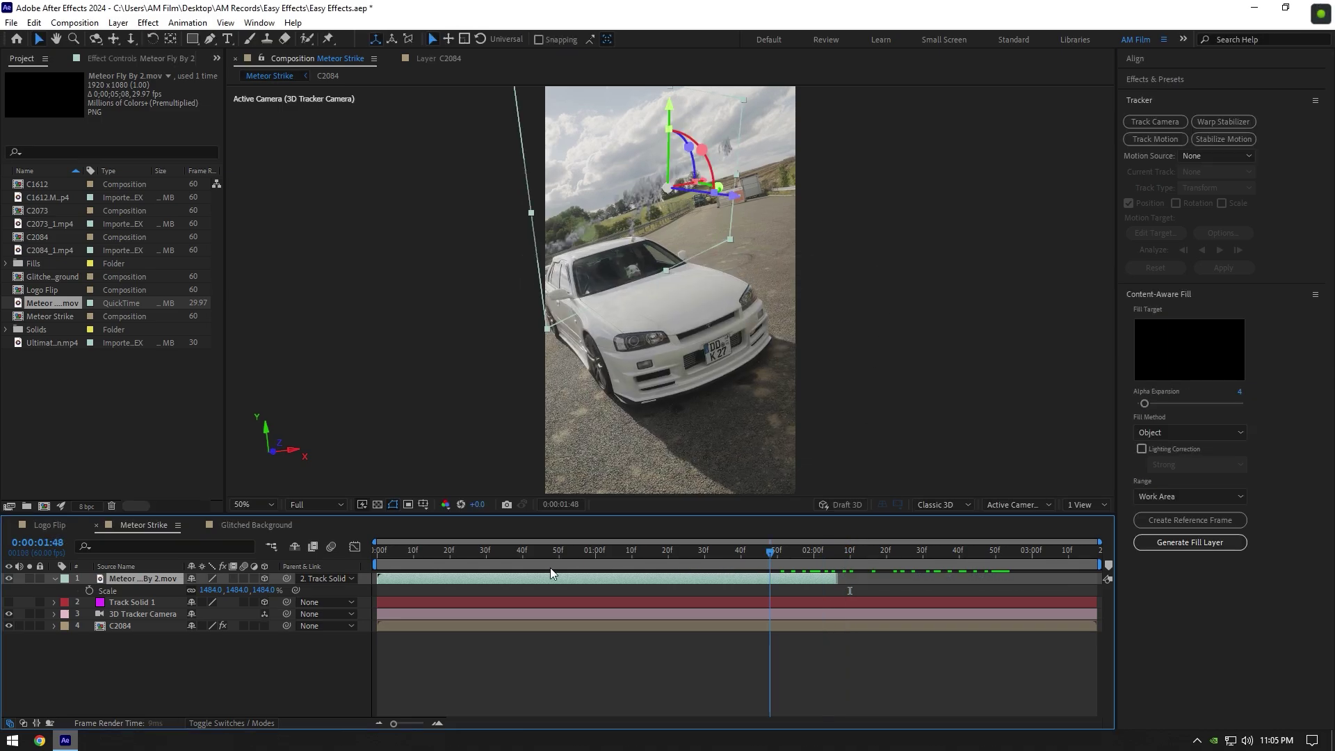
# Step: Shift and slightly rotate the meteor with its 3D gizmo so it flies behind the car
pyautogui.press('space')
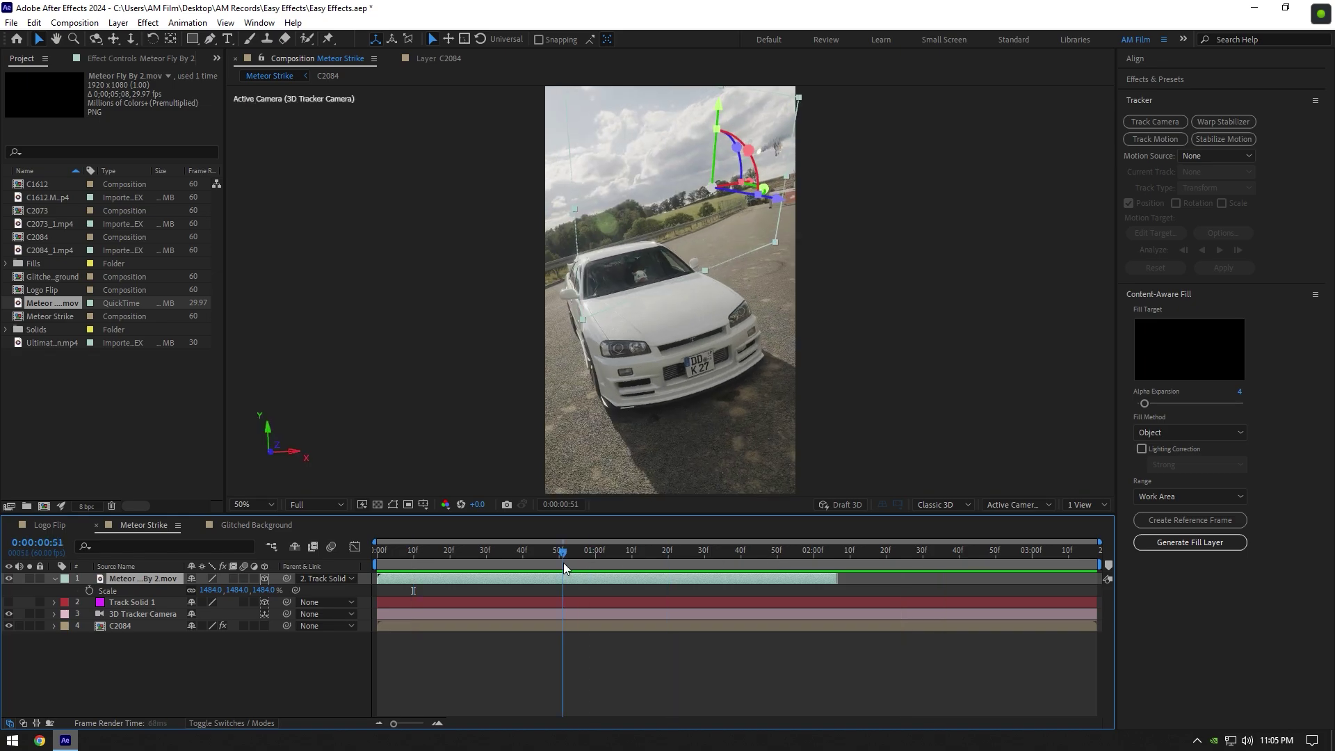
pyautogui.moveTo(563, 552); pyautogui.dragTo(774, 554)
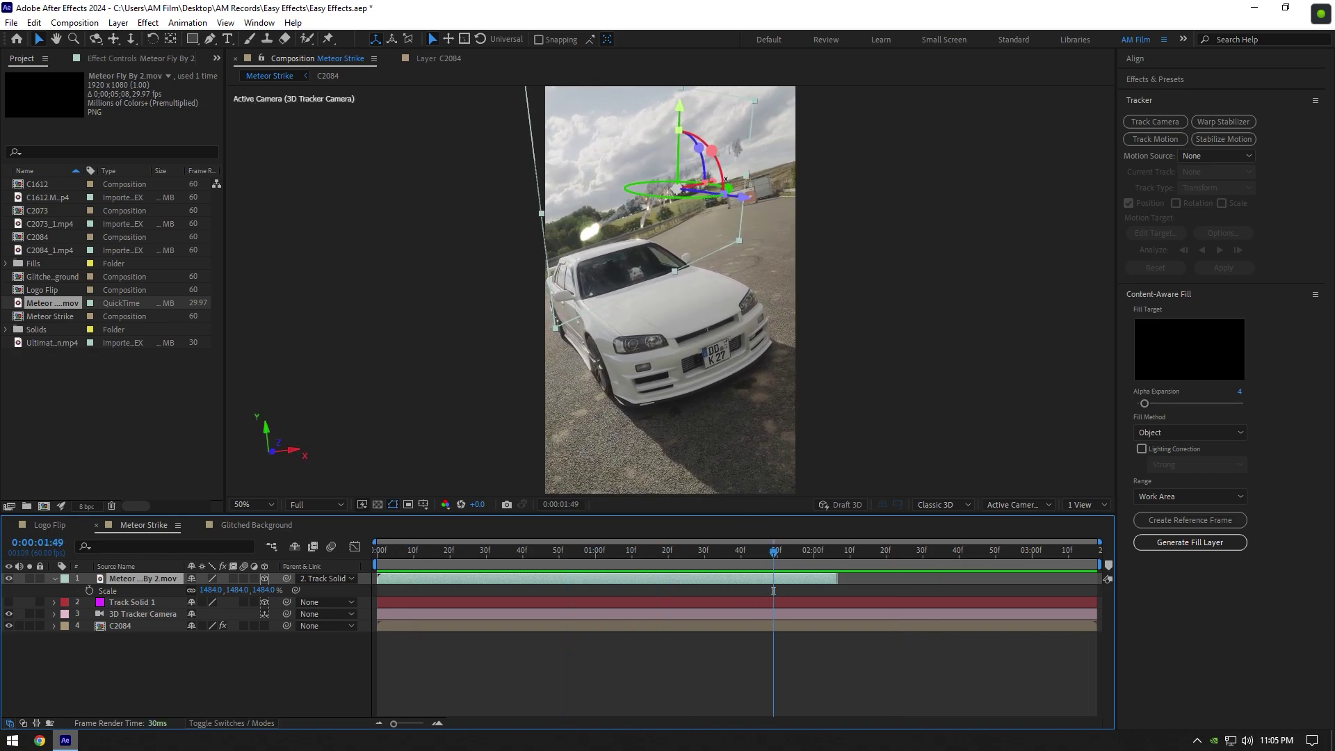
pyautogui.moveTo(714, 178); pyautogui.dragTo(747, 180)
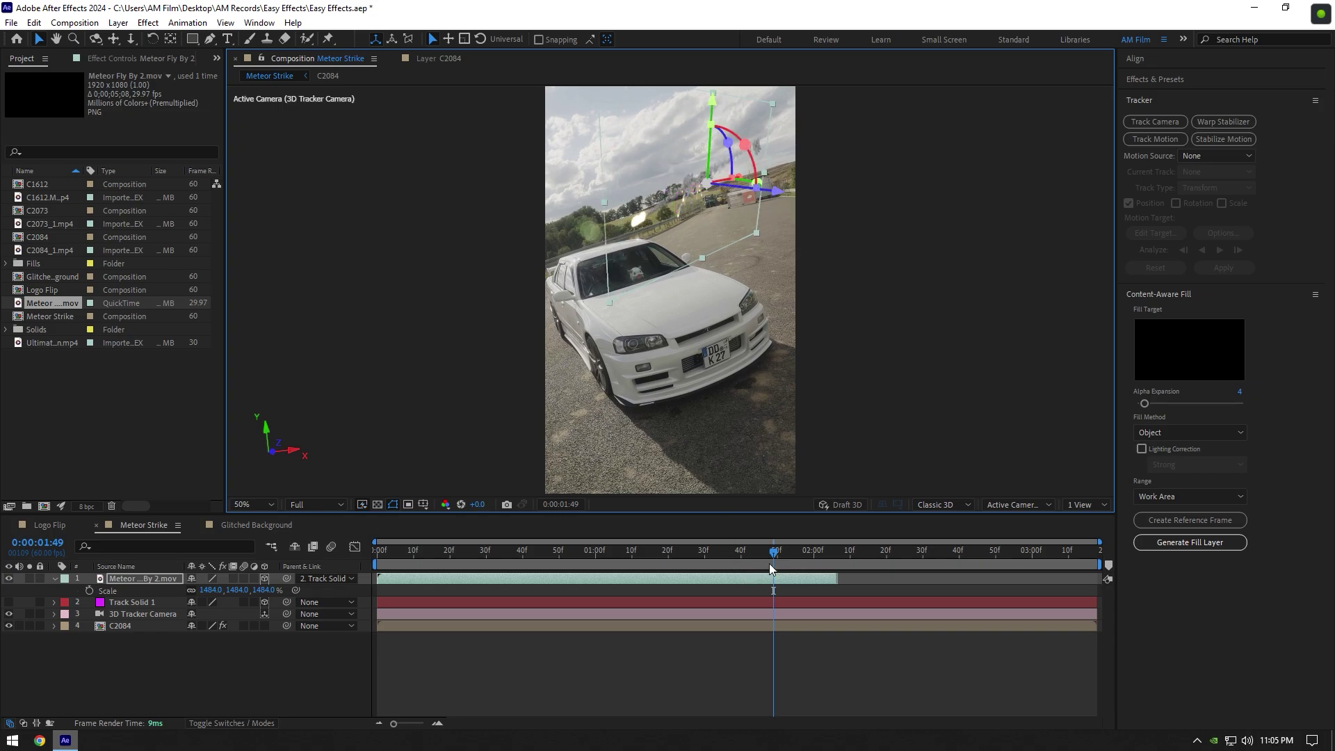
pyautogui.moveTo(773, 553); pyautogui.dragTo(795, 554)
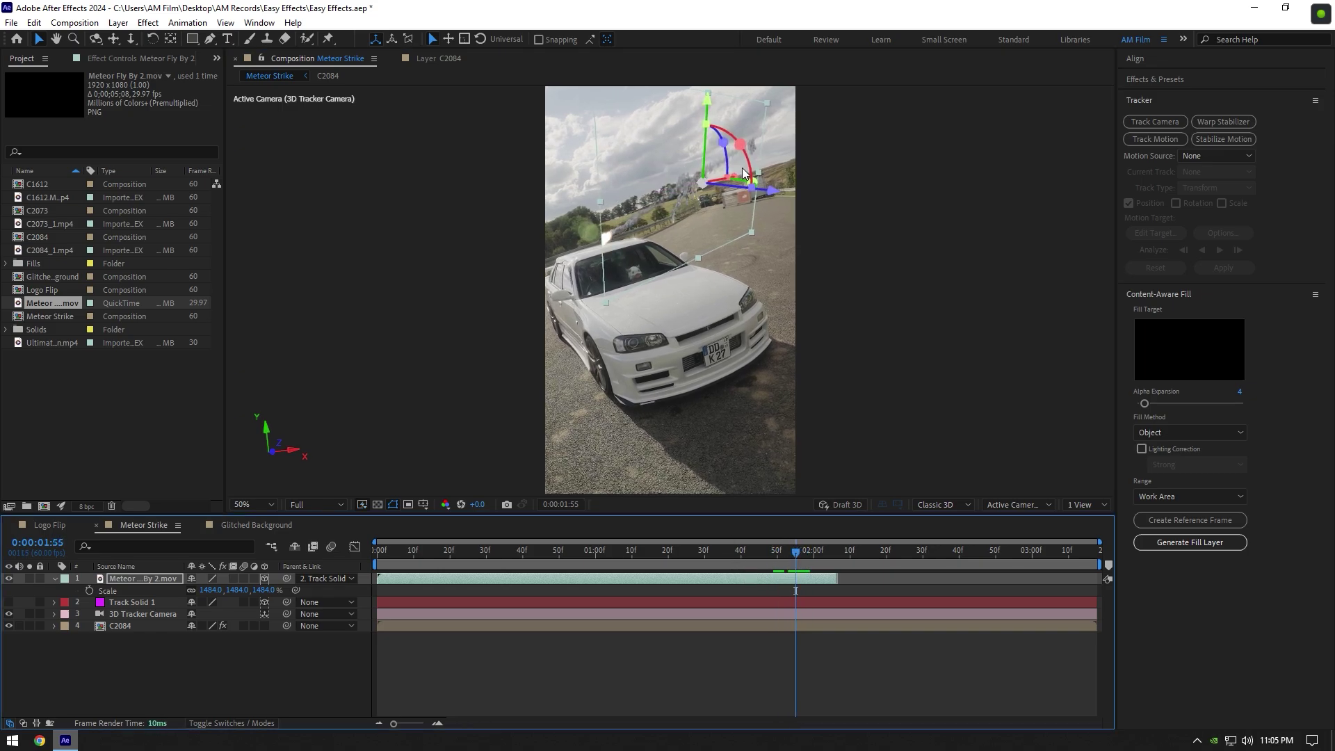
pyautogui.moveTo(743, 174); pyautogui.dragTo(735, 176)
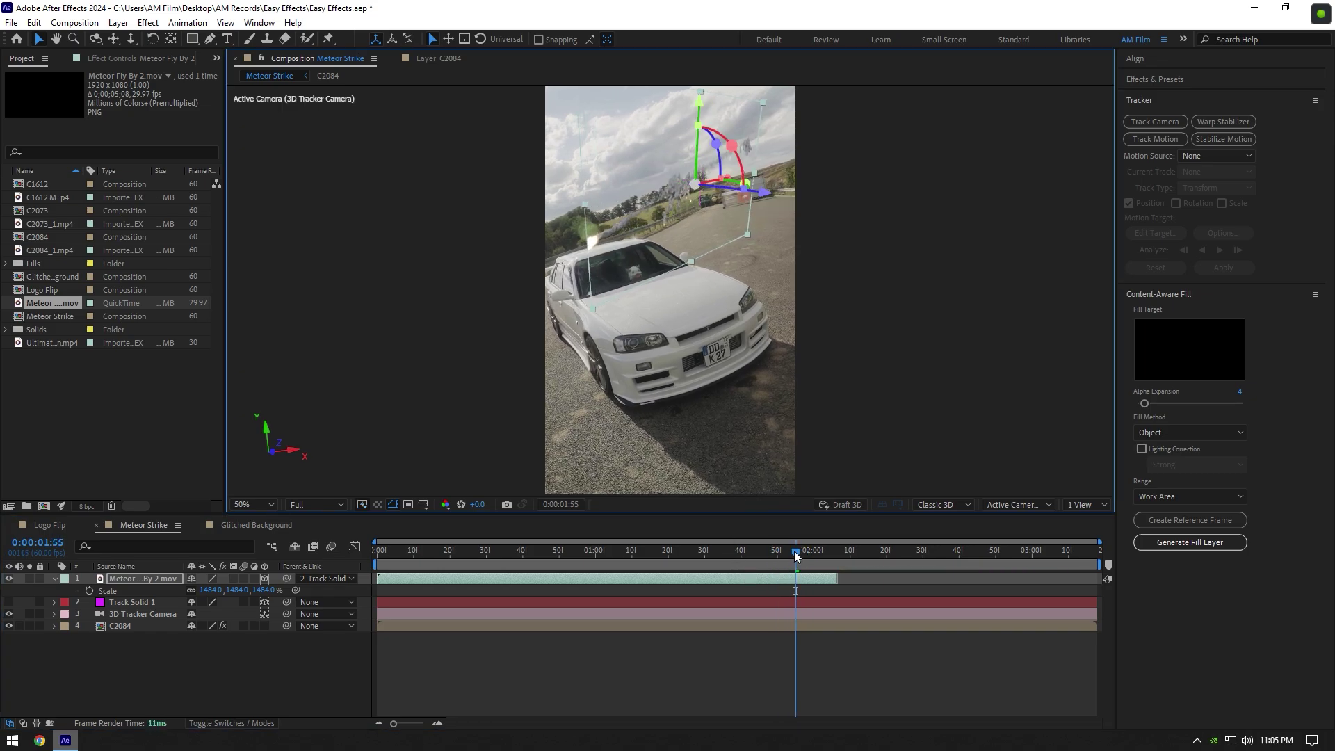
pyautogui.moveTo(797, 553); pyautogui.dragTo(439, 553)
pyautogui.press('space')
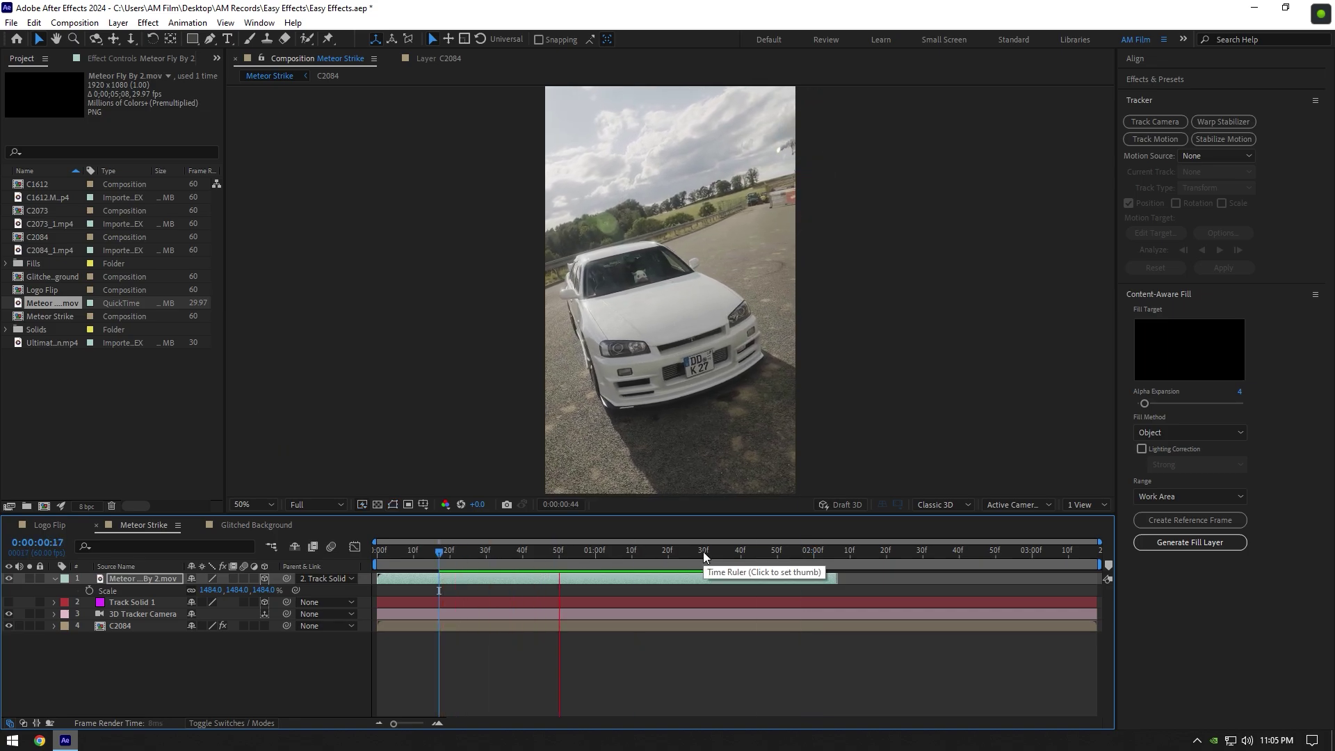
pyautogui.click(703, 552)
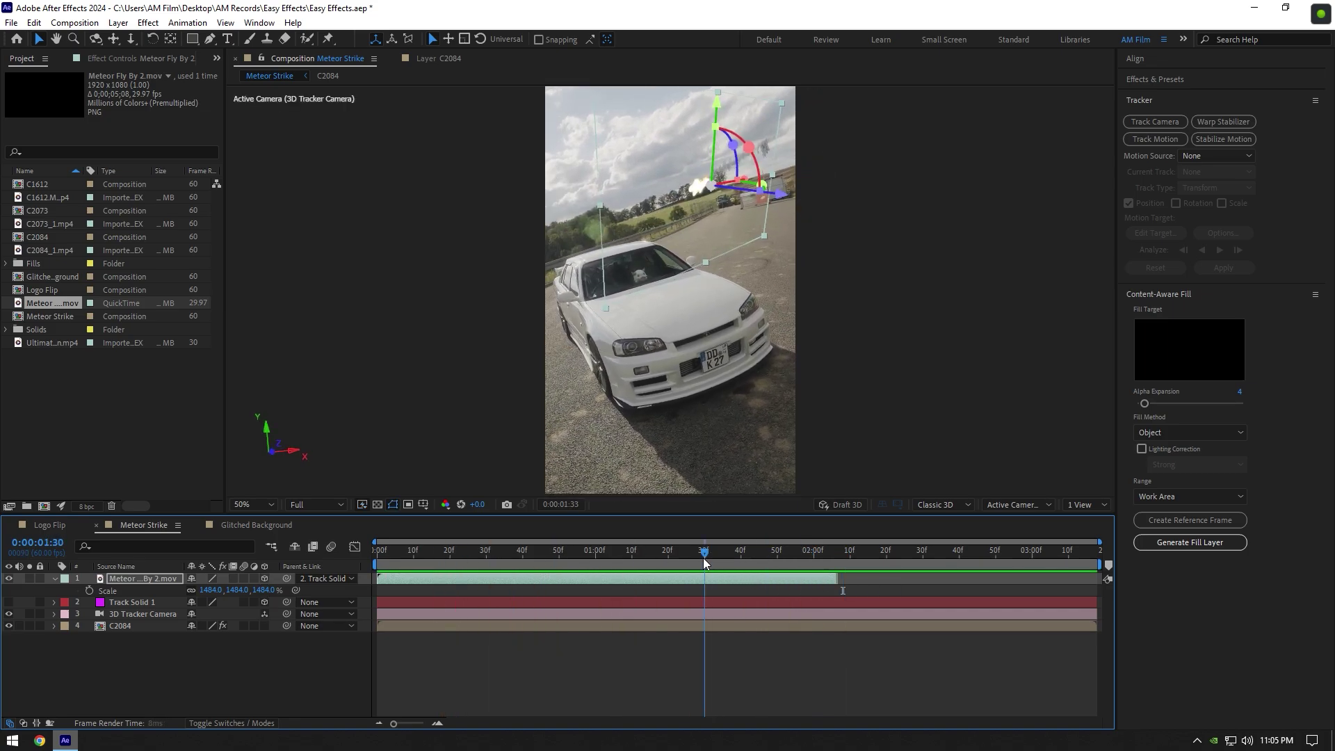
pyautogui.moveTo(705, 562); pyautogui.dragTo(786, 555)
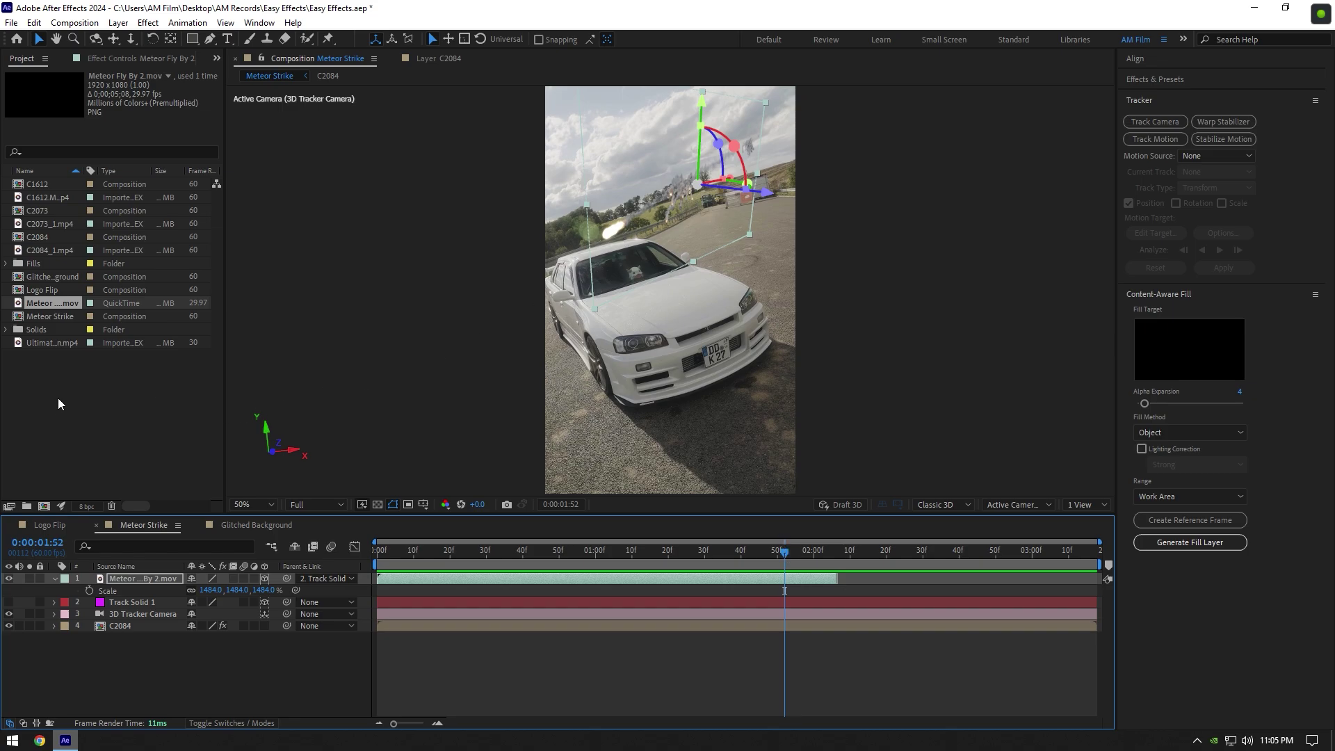
# Step: Add Ultimate Explosion.mp4 to Meteor Strike and apply Keylight (1.2) to it
pyautogui.moveTo(48, 344); pyautogui.dragTo(165, 576)
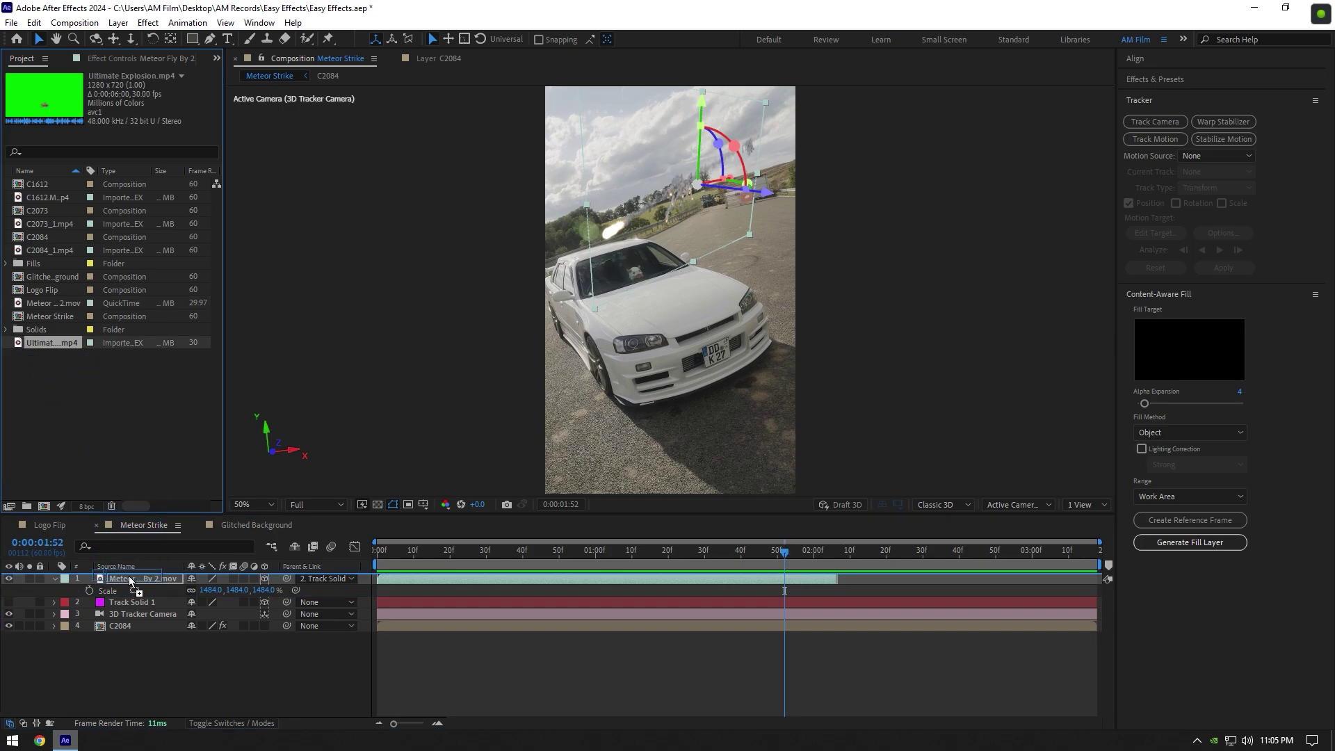
pyautogui.hotkey('ctrl', 'space')
pyautogui.write('key')
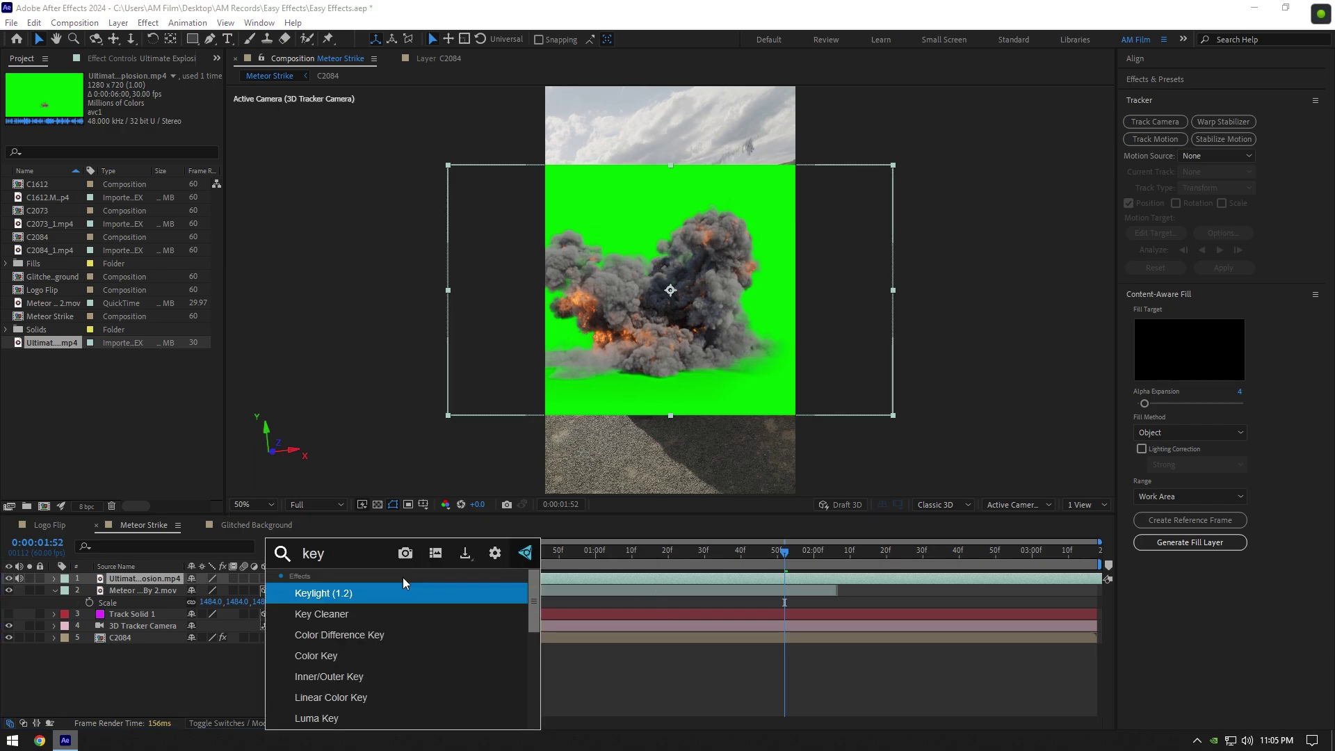
pyautogui.press('Return')
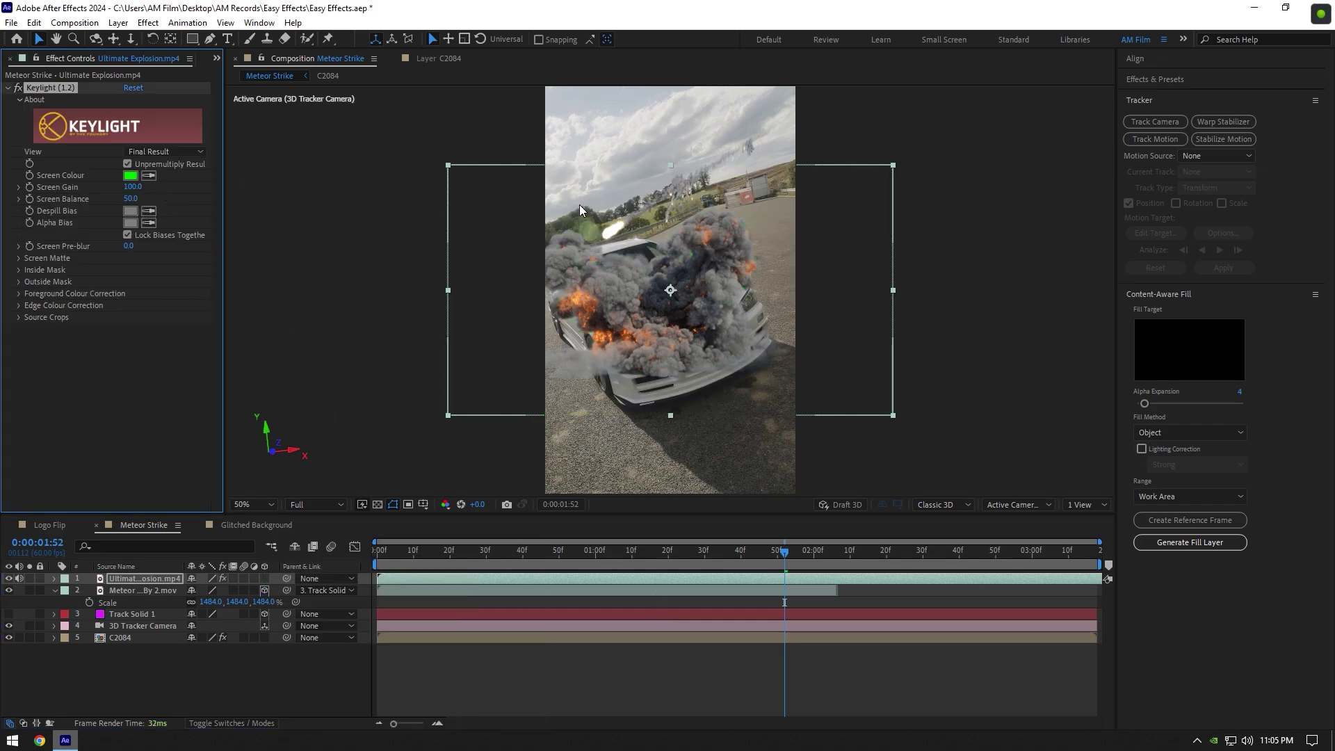
# Step: Parent the explosion to Track Solid, make it 3D, and scale it to about 2493%
pyautogui.moveTo(287, 579); pyautogui.dragTo(129, 614)
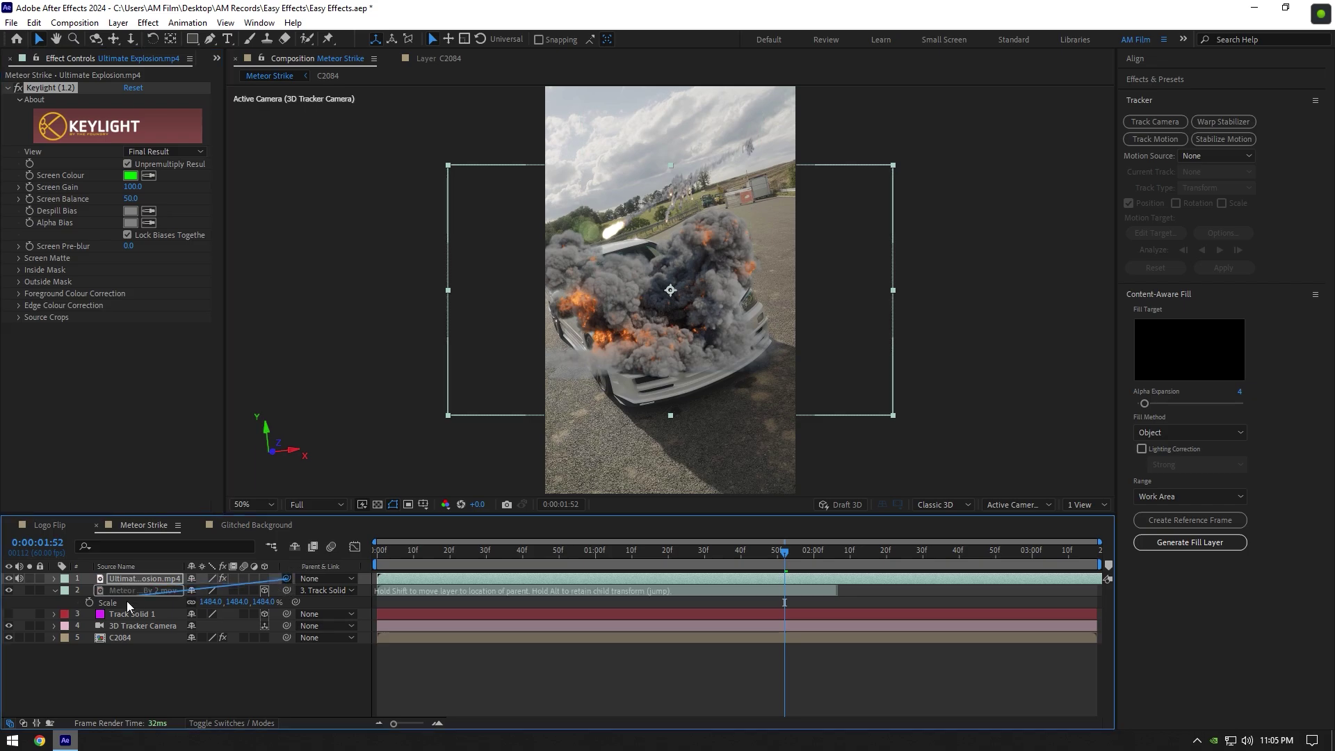
pyautogui.click(263, 578)
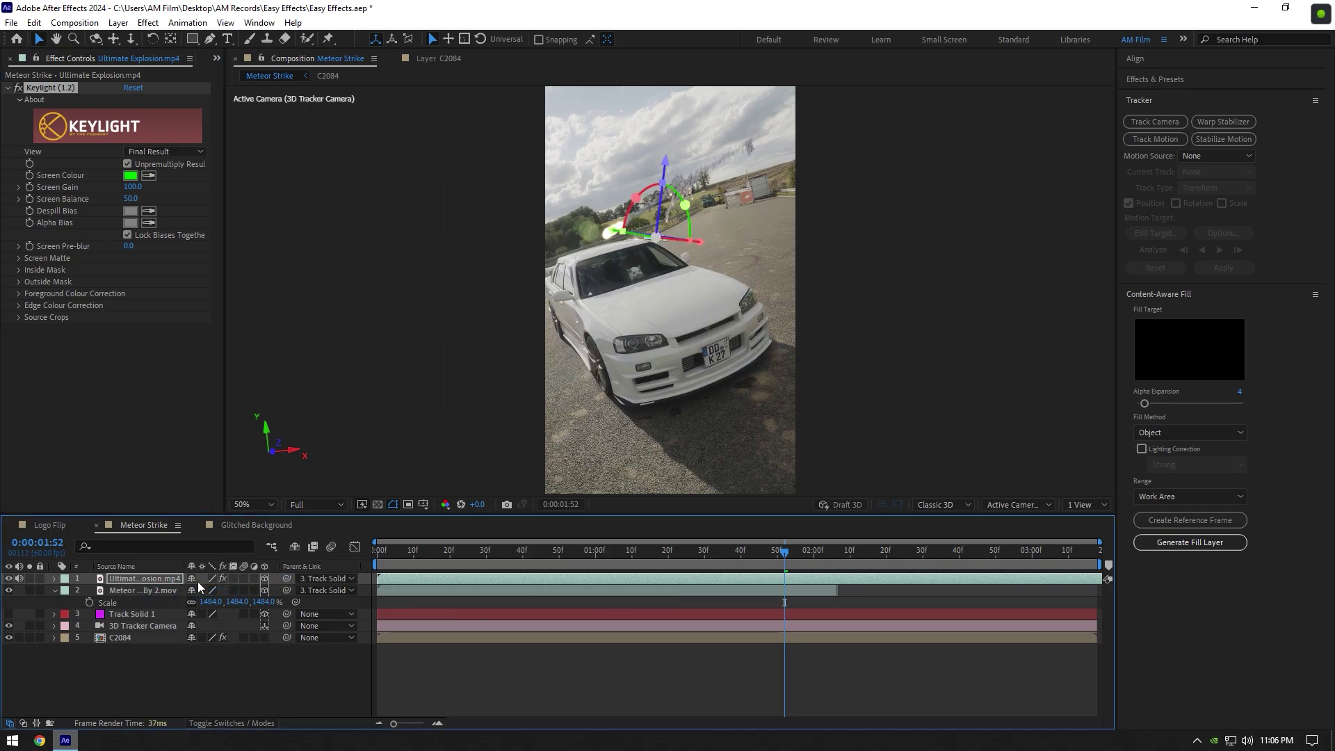
pyautogui.click(123, 578)
pyautogui.press('s')
pyautogui.moveTo(209, 590); pyautogui.dragTo(417, 590)
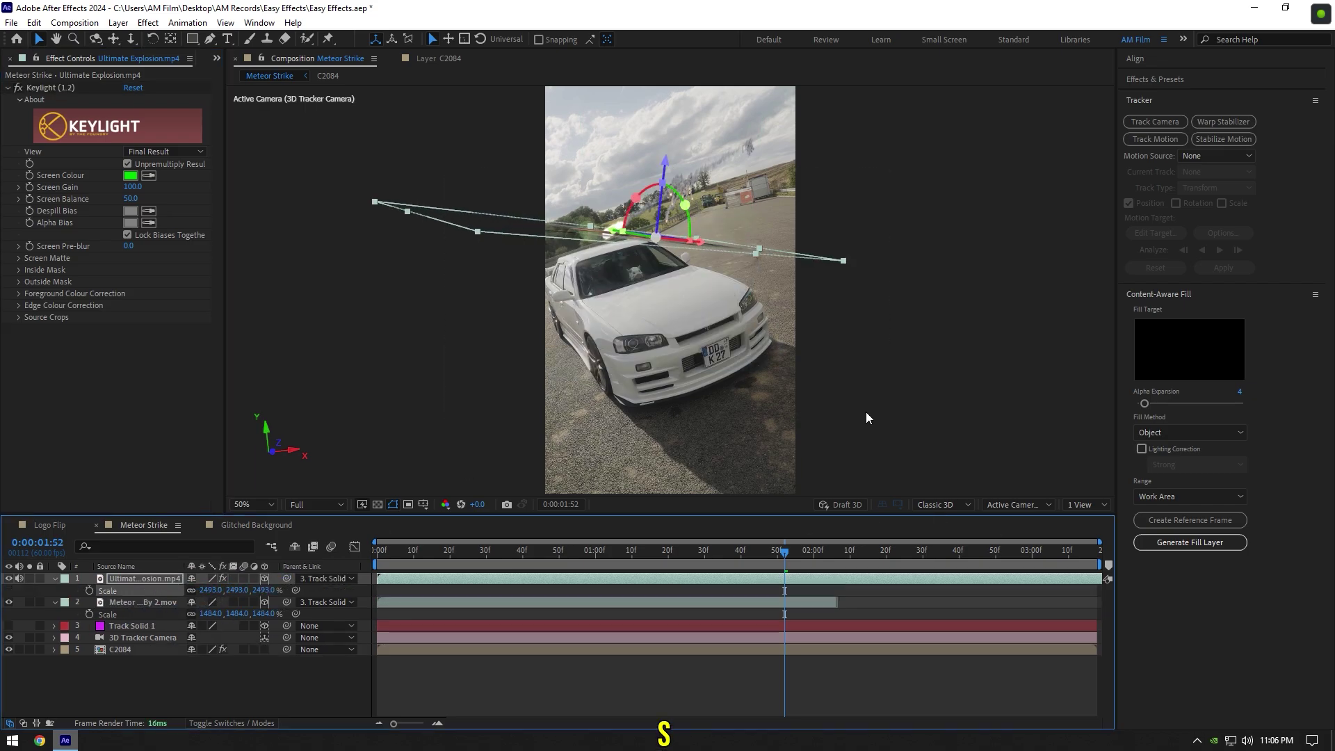
# Step: Tilt the explosion slightly on Z and delay its start to around 1:50
pyautogui.click(678, 551)
pyautogui.press('space')
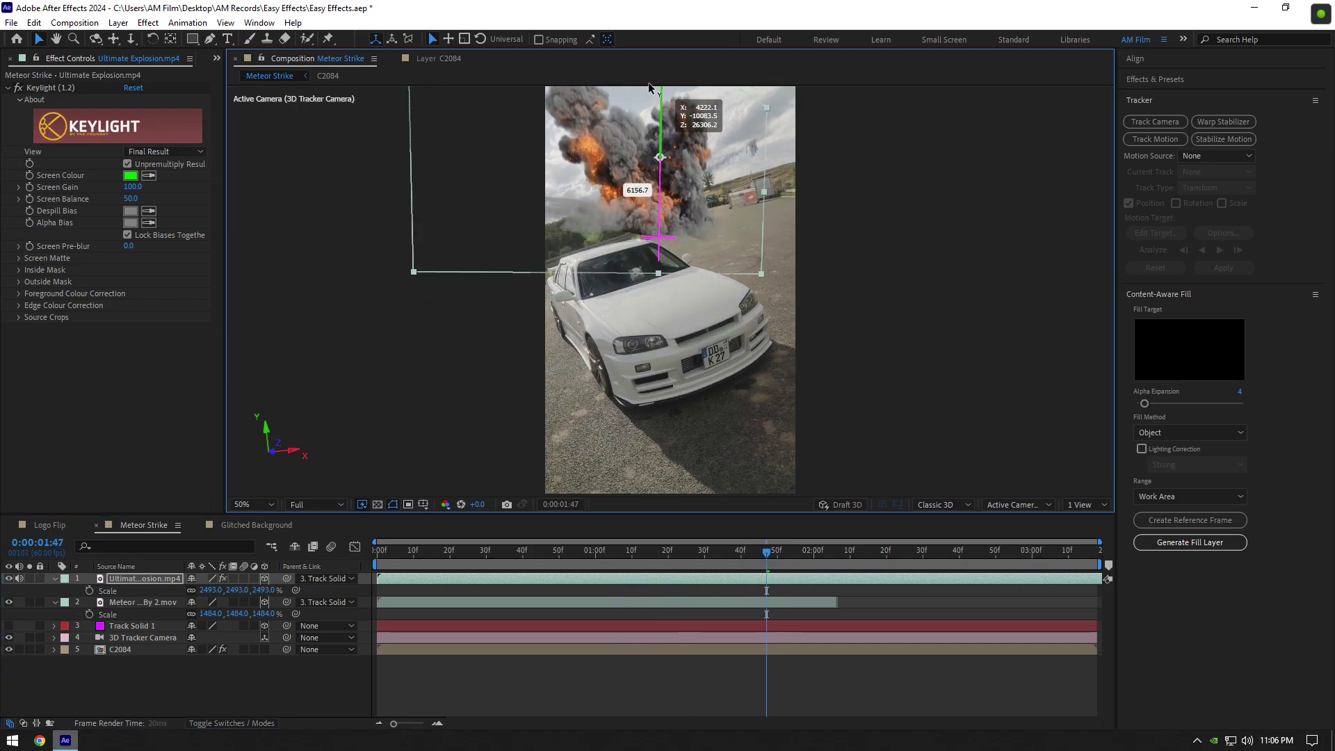
pyautogui.moveTo(682, 137)
pyautogui.mouseDown()
pyautogui.moveTo(690, 118)
pyautogui.moveTo(694, 143)
pyautogui.mouseUp()
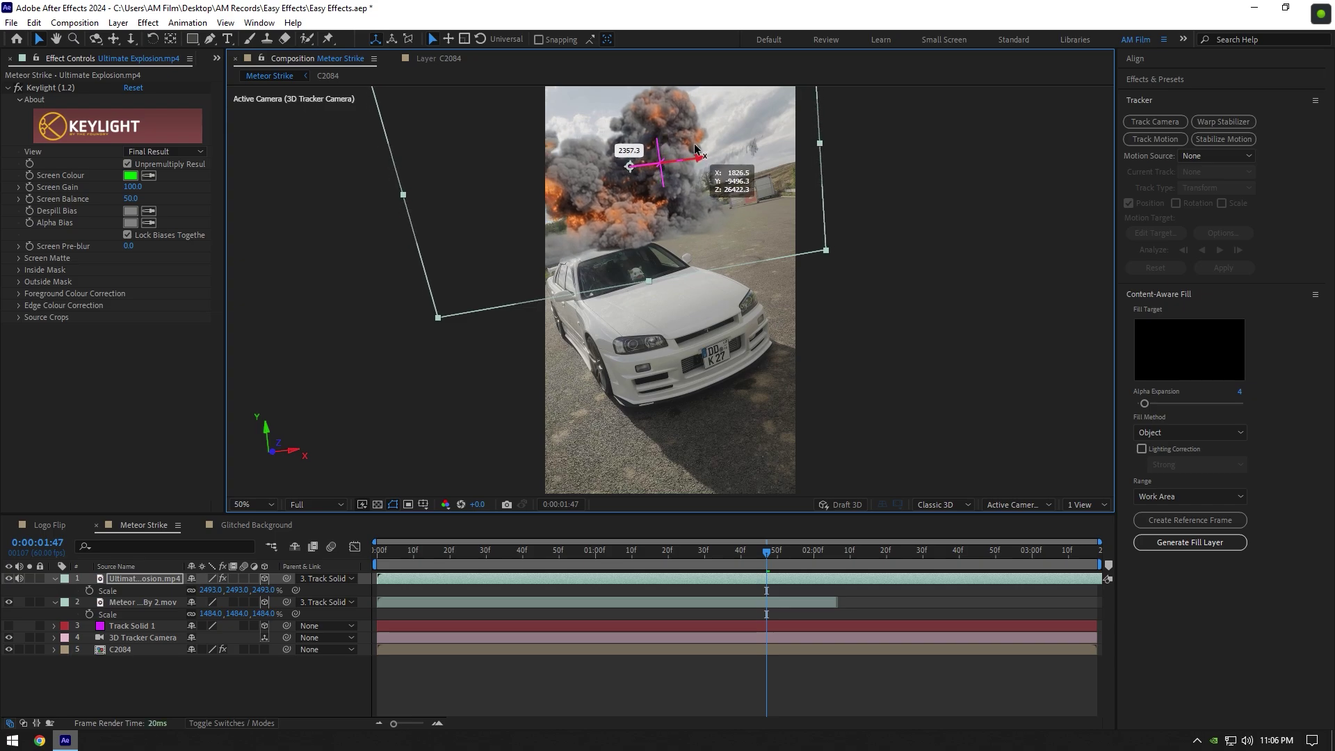
pyautogui.moveTo(741, 575); pyautogui.dragTo(957, 572)
pyautogui.moveTo(766, 552); pyautogui.dragTo(774, 551)
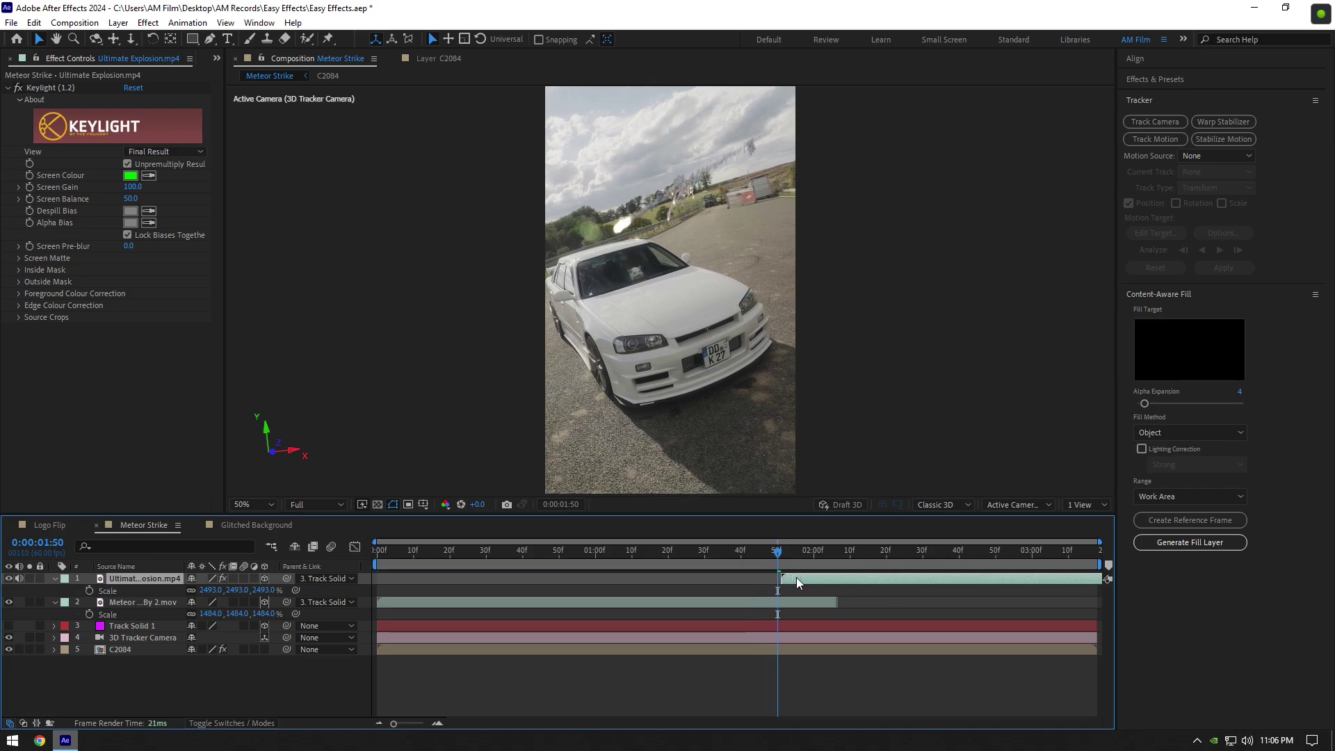
# Step: Start the explosion slightly earlier and rotate it about -20° on Y
pyautogui.moveTo(797, 581); pyautogui.dragTo(784, 581)
pyautogui.scroll(2, 626, 362)
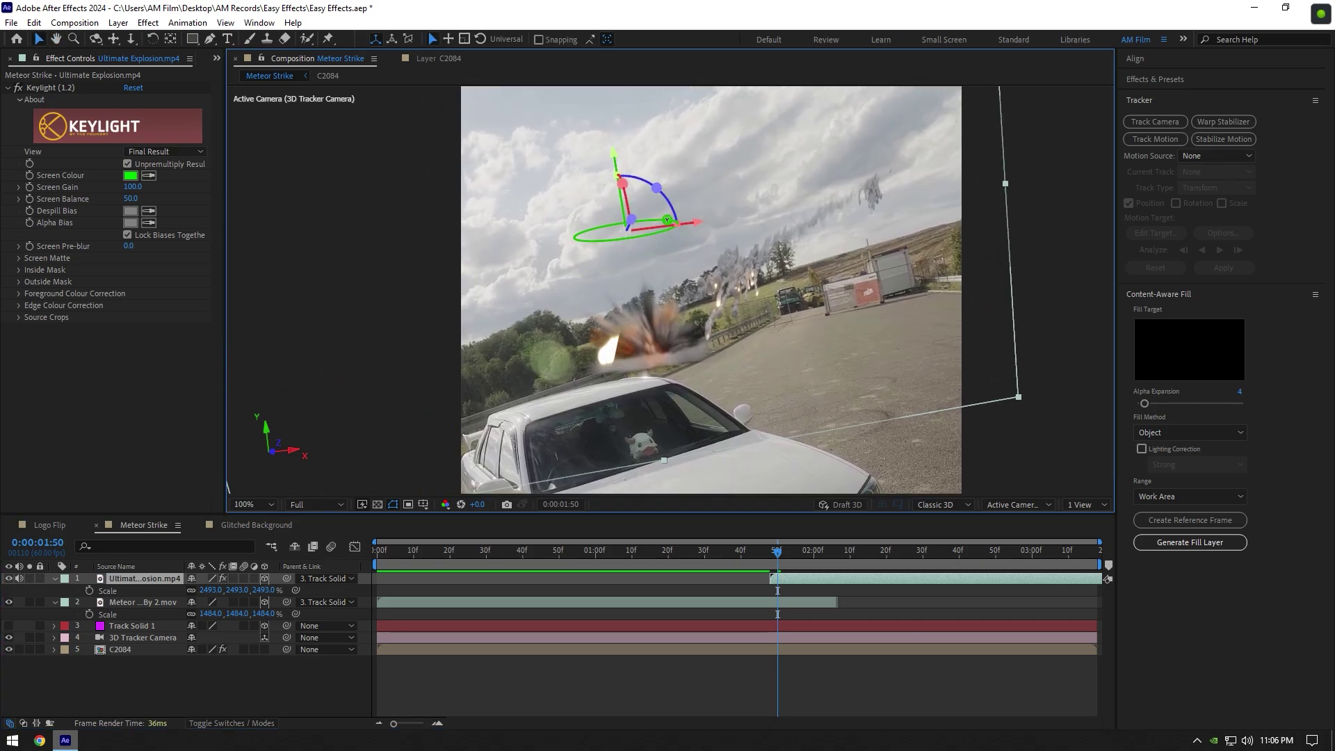
pyautogui.moveTo(668, 221); pyautogui.dragTo(631, 238)
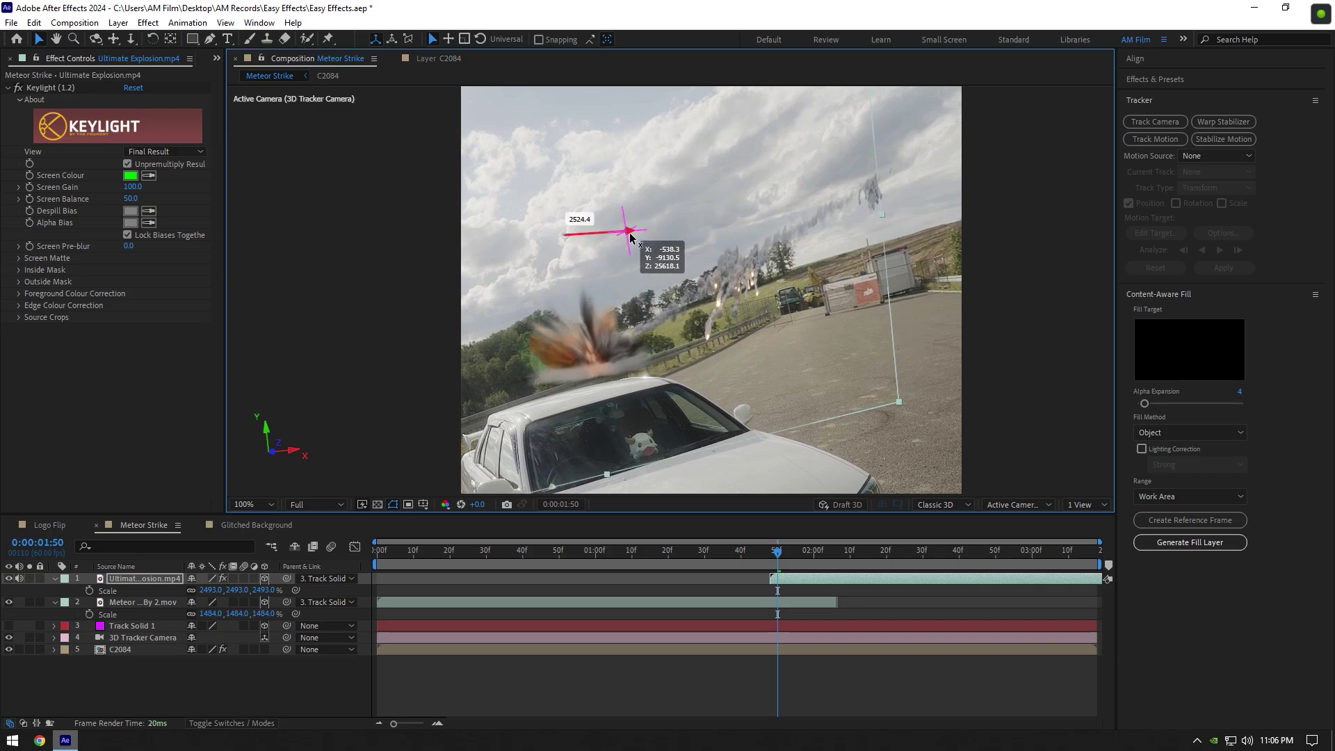
pyautogui.press('space')
pyautogui.scroll(-2, 786, 424)
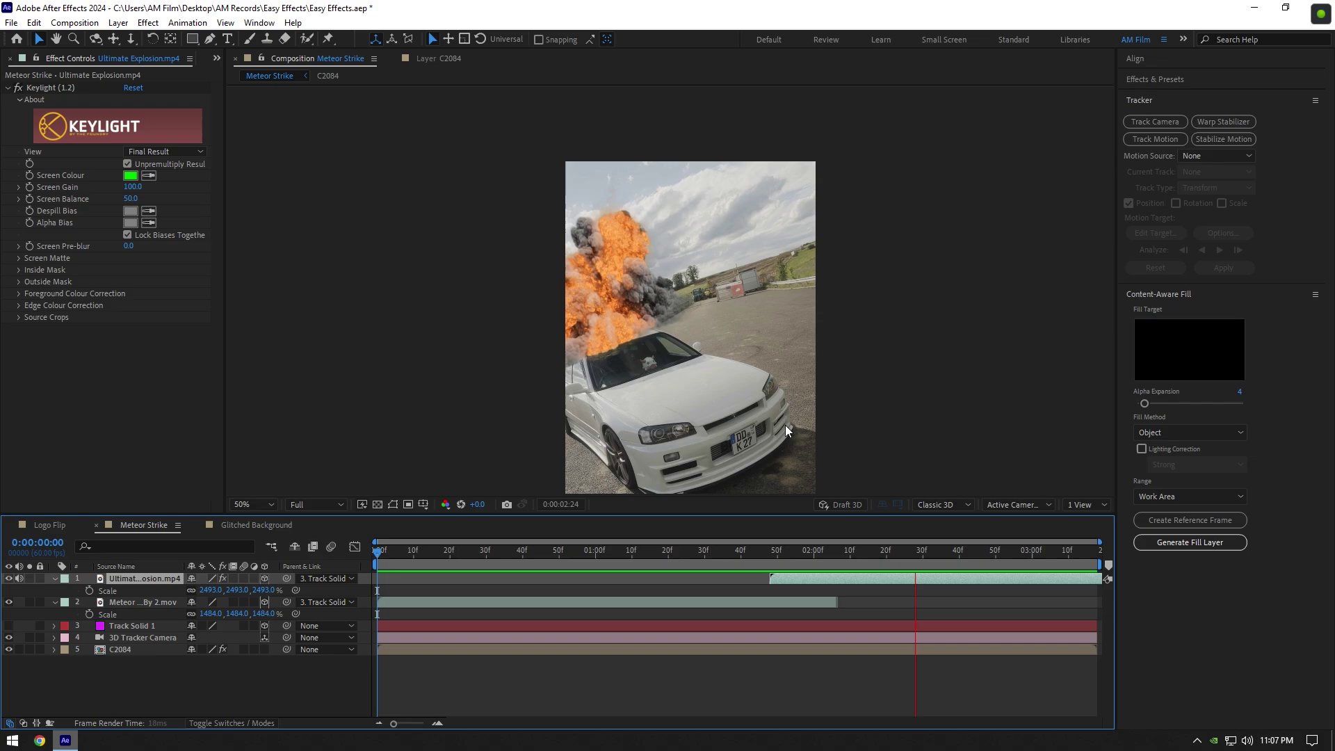
pyautogui.moveTo(727, 557); pyautogui.dragTo(872, 558)
# Step: Duplicate C2084, move the copy to the top, and delete its 3D Camera Tracker
pyautogui.click(55, 577)
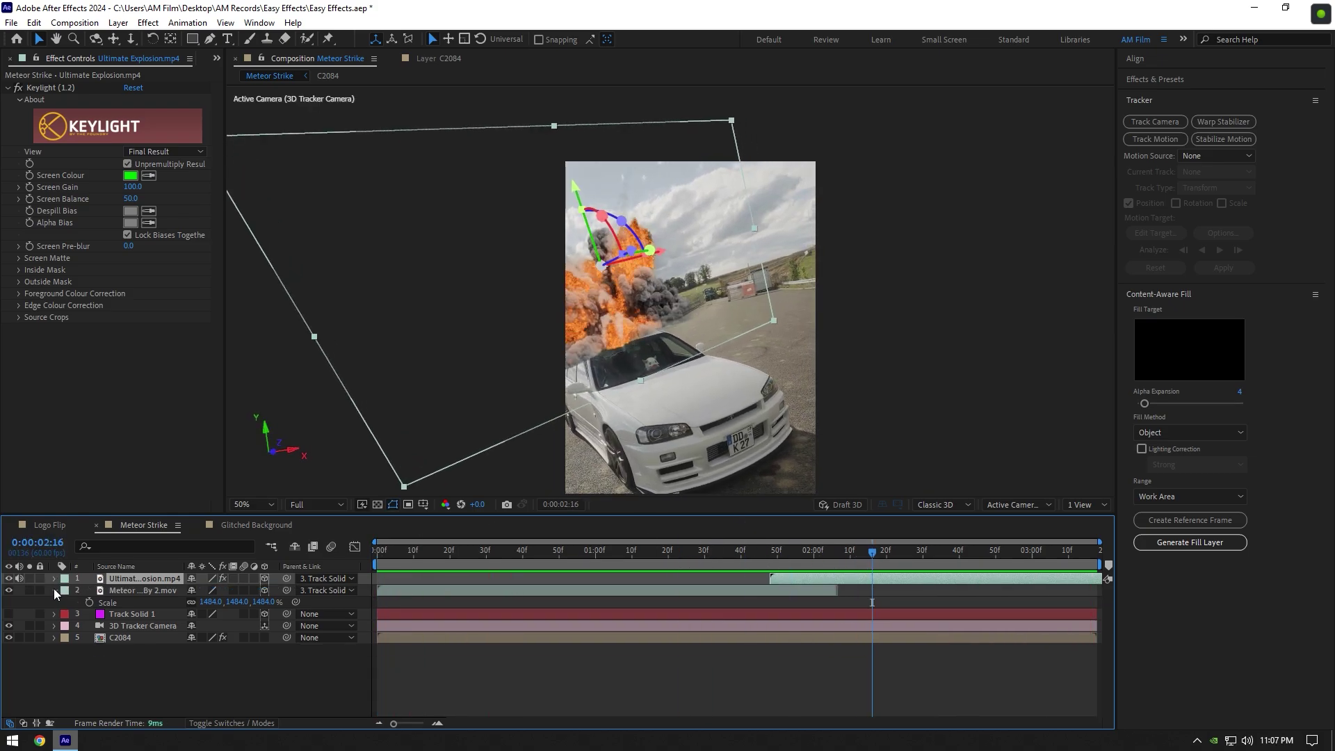
pyautogui.click(122, 625)
pyautogui.hotkey('ctrl', 'd')
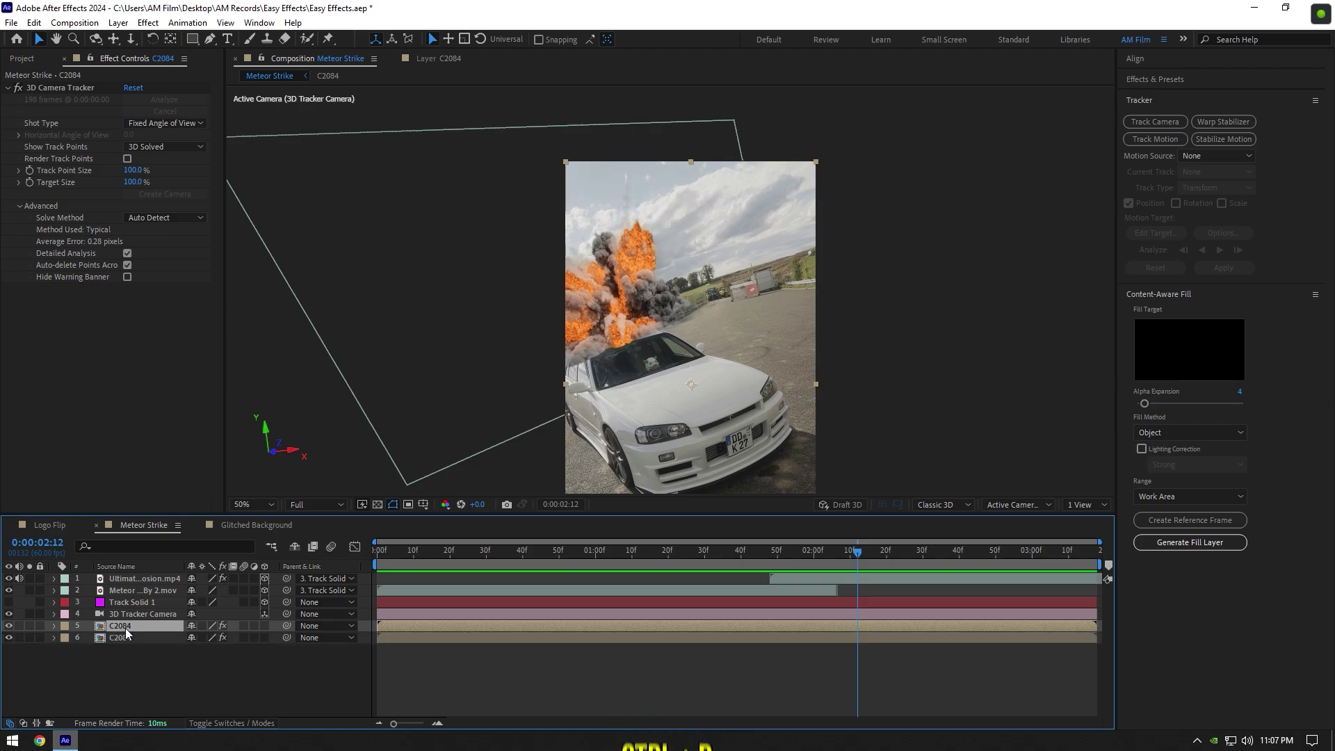
pyautogui.moveTo(121, 625); pyautogui.dragTo(123, 520)
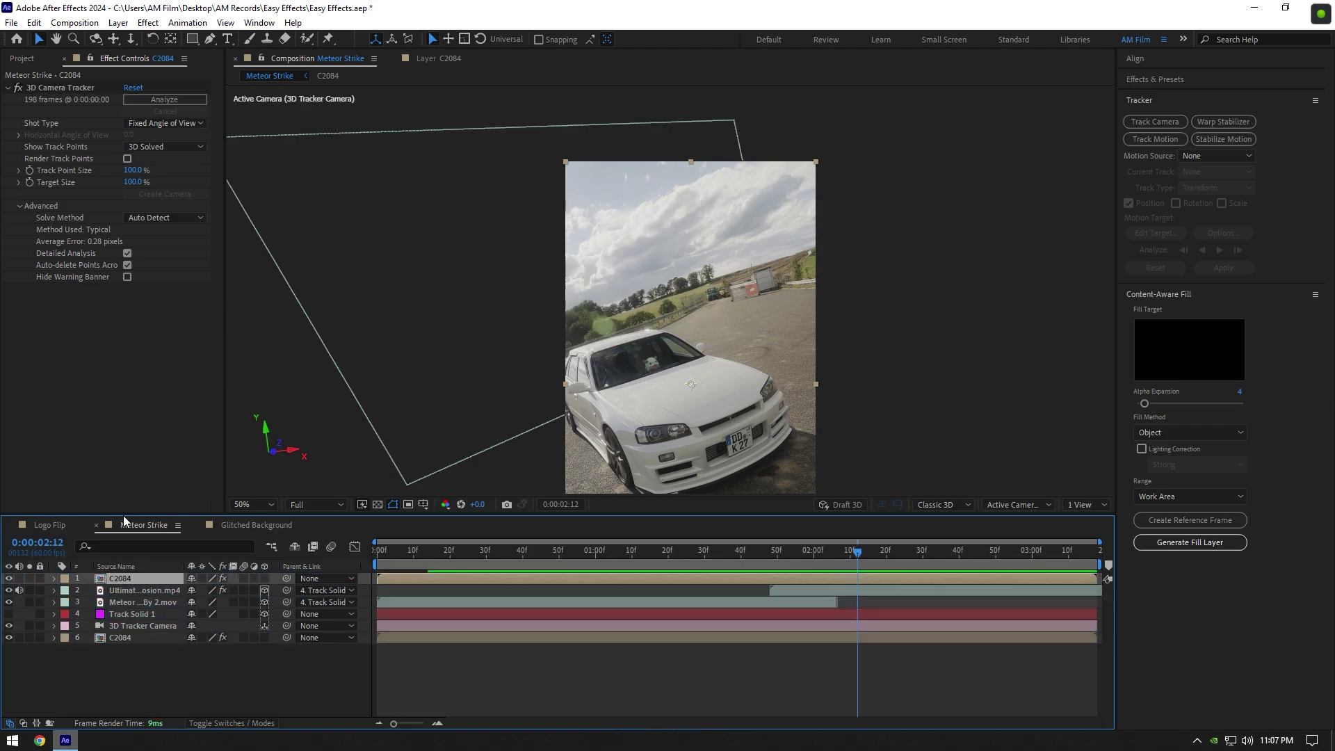
pyautogui.click(54, 89)
pyautogui.press('Delete')
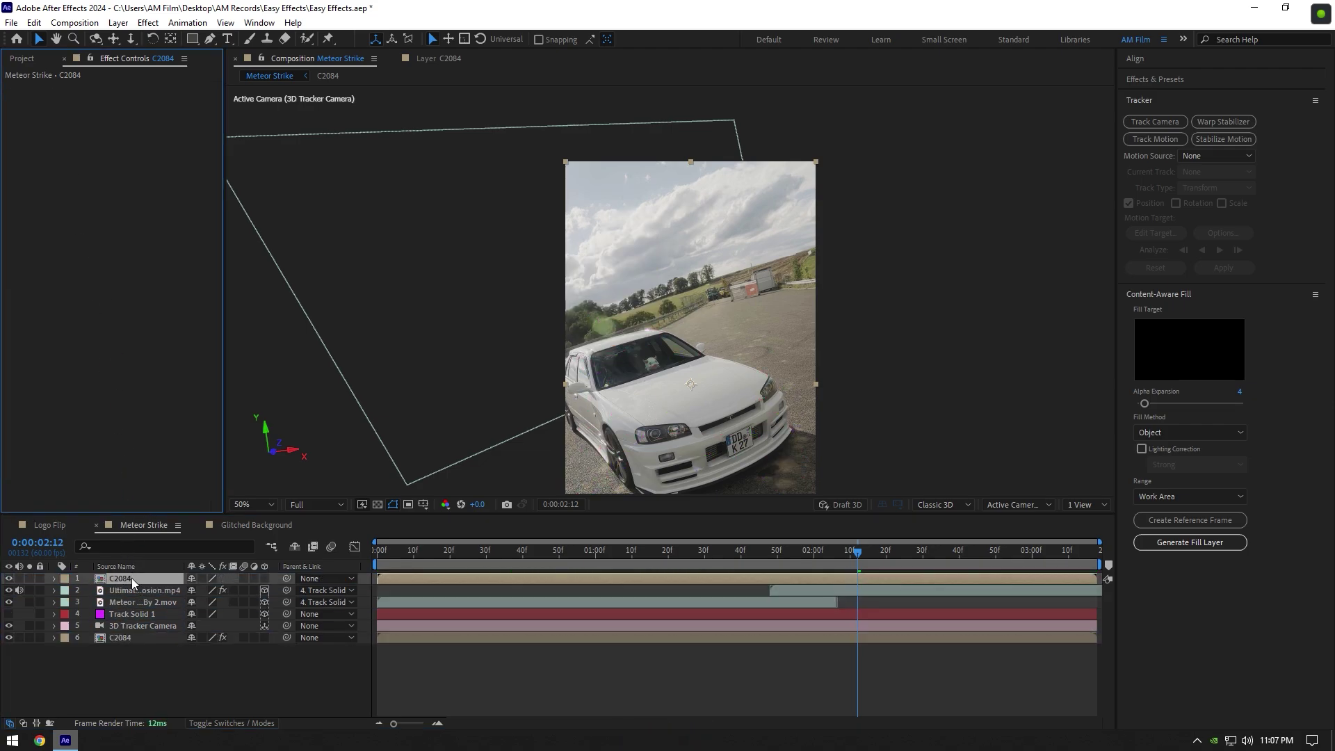
# Step: Rename the copy 'Car only' and select the Roto Brush tool
pyautogui.rightClick(131, 578)
pyautogui.click(164, 543)
pyautogui.write('Car only')
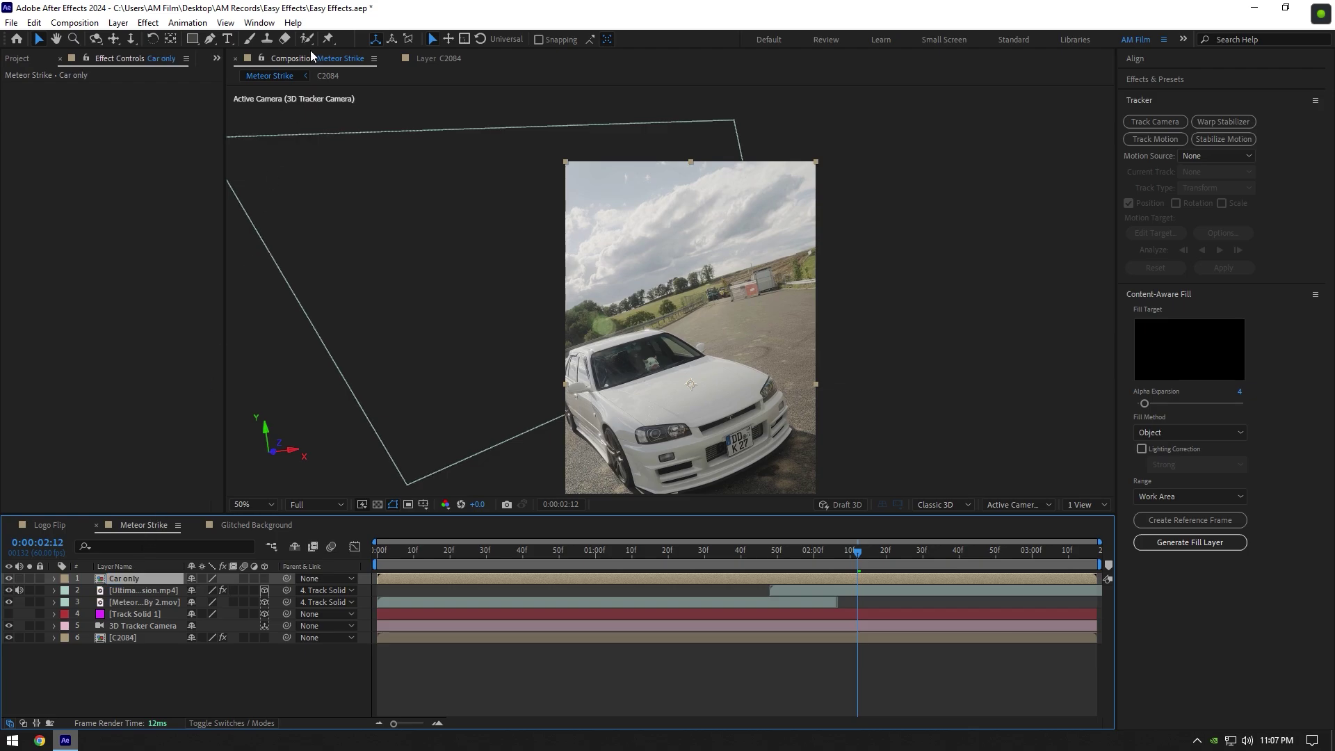
pyautogui.click(306, 40)
pyautogui.moveTo(878, 553); pyautogui.dragTo(292, 574)
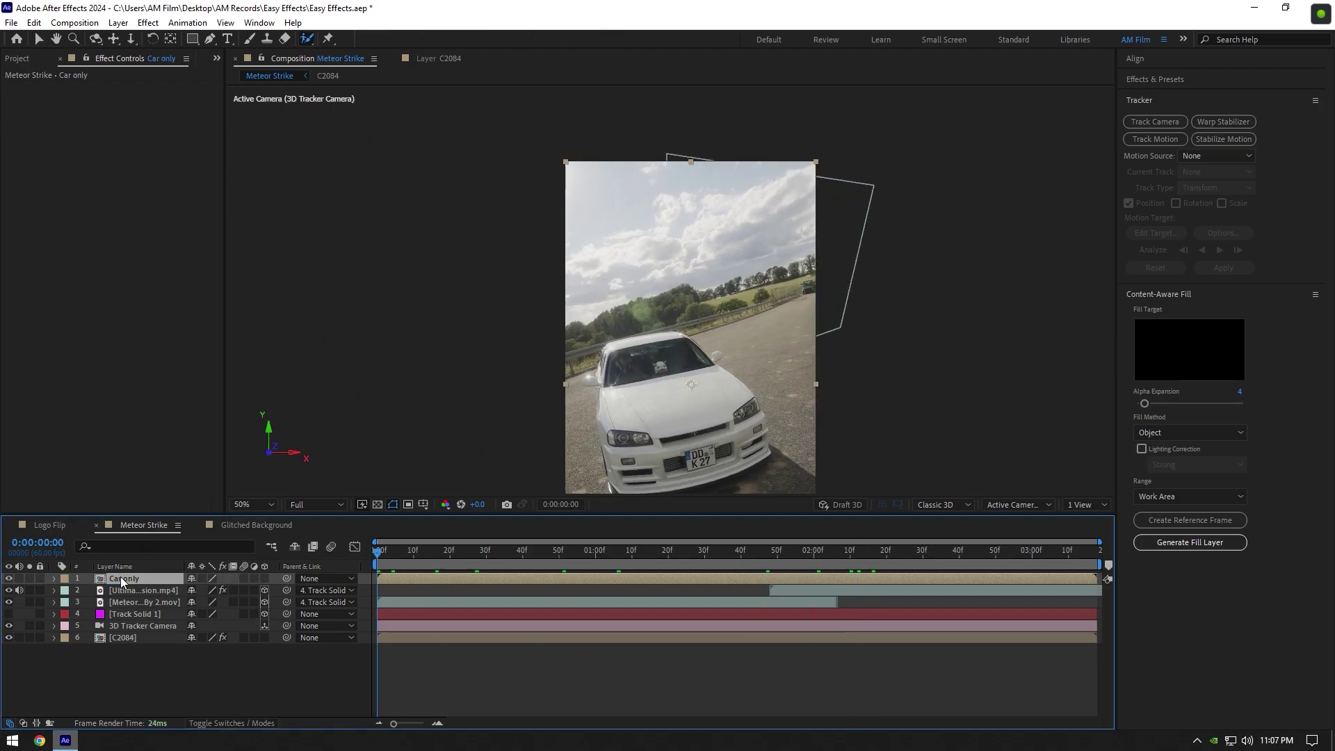
# Step: Roto-brush the car on Car only with 8.0 feather, freeze it, and return to Meteor Strike
pyautogui.doubleClick(121, 579)
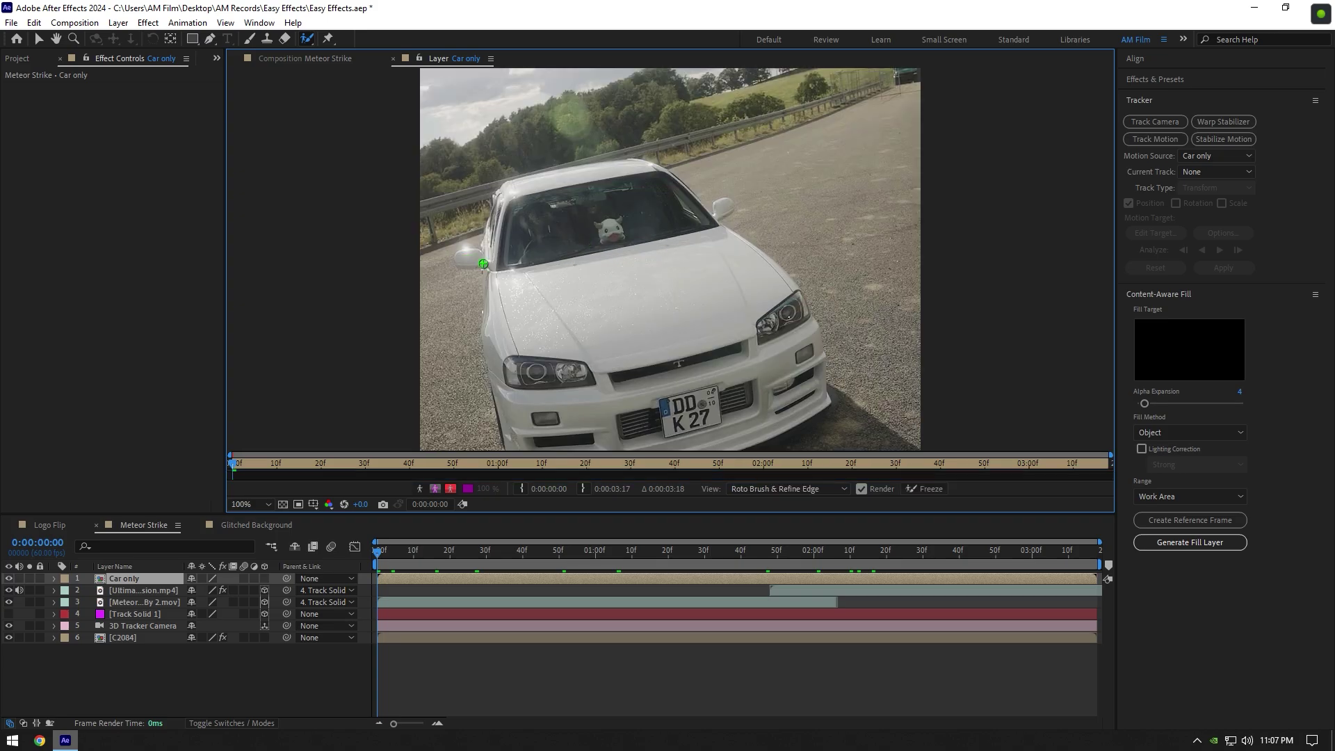
pyautogui.moveTo(496, 306); pyautogui.dragTo(514, 366)
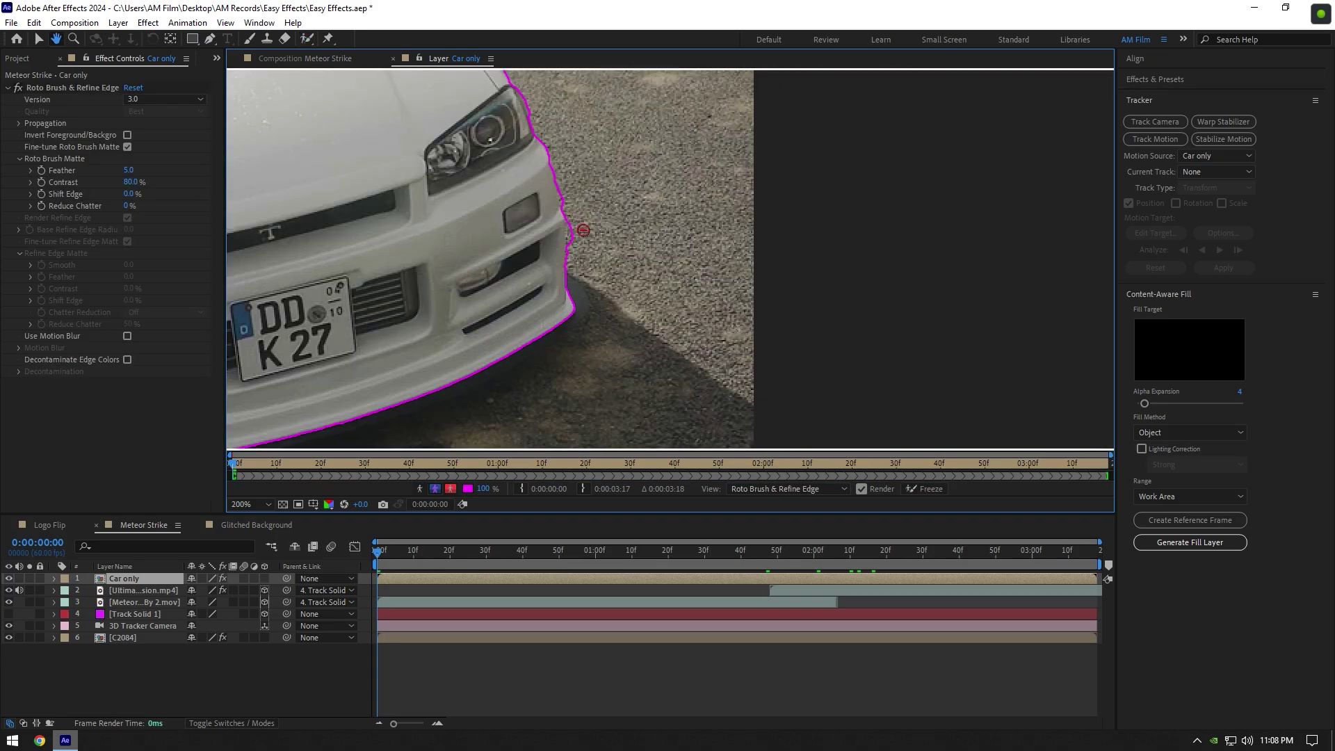
pyautogui.moveTo(598, 145)
pyautogui.mouseDown()
pyautogui.moveTo(656, 249)
pyautogui.moveTo(490, 182)
pyautogui.mouseUp()
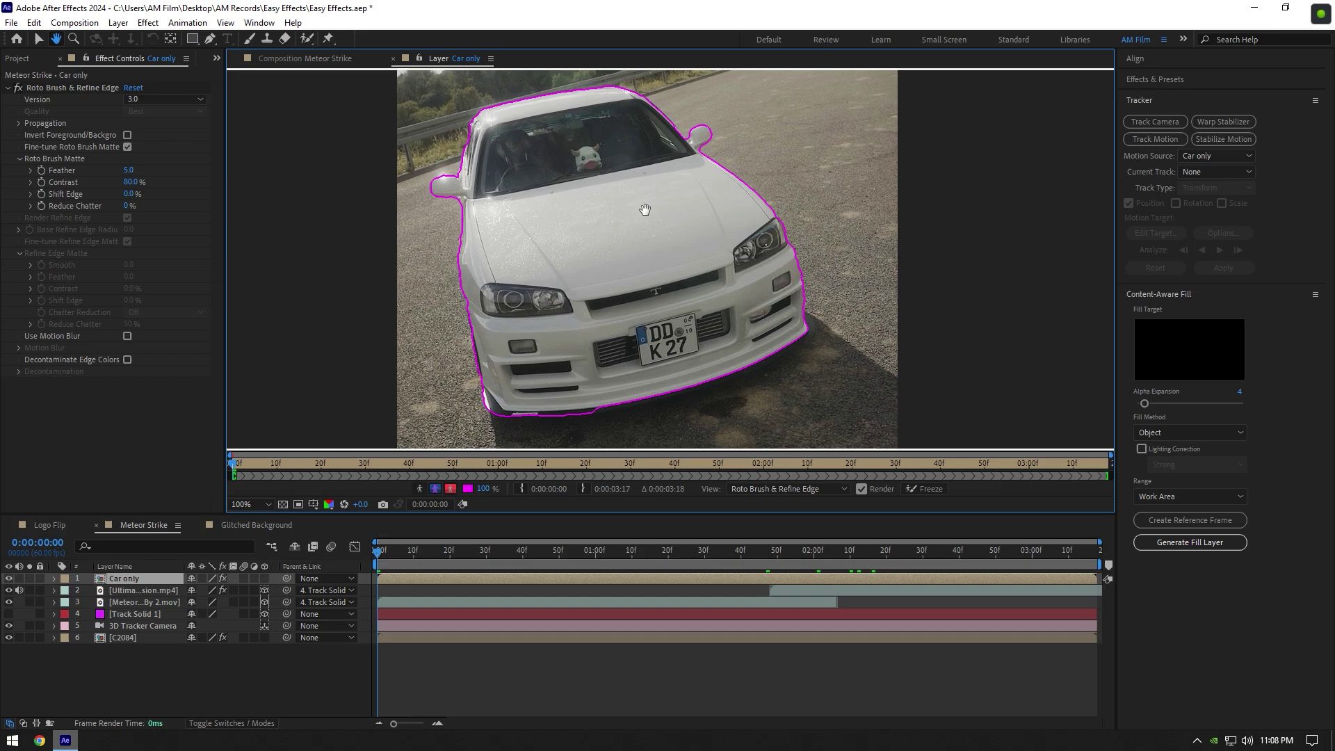
pyautogui.click(127, 170)
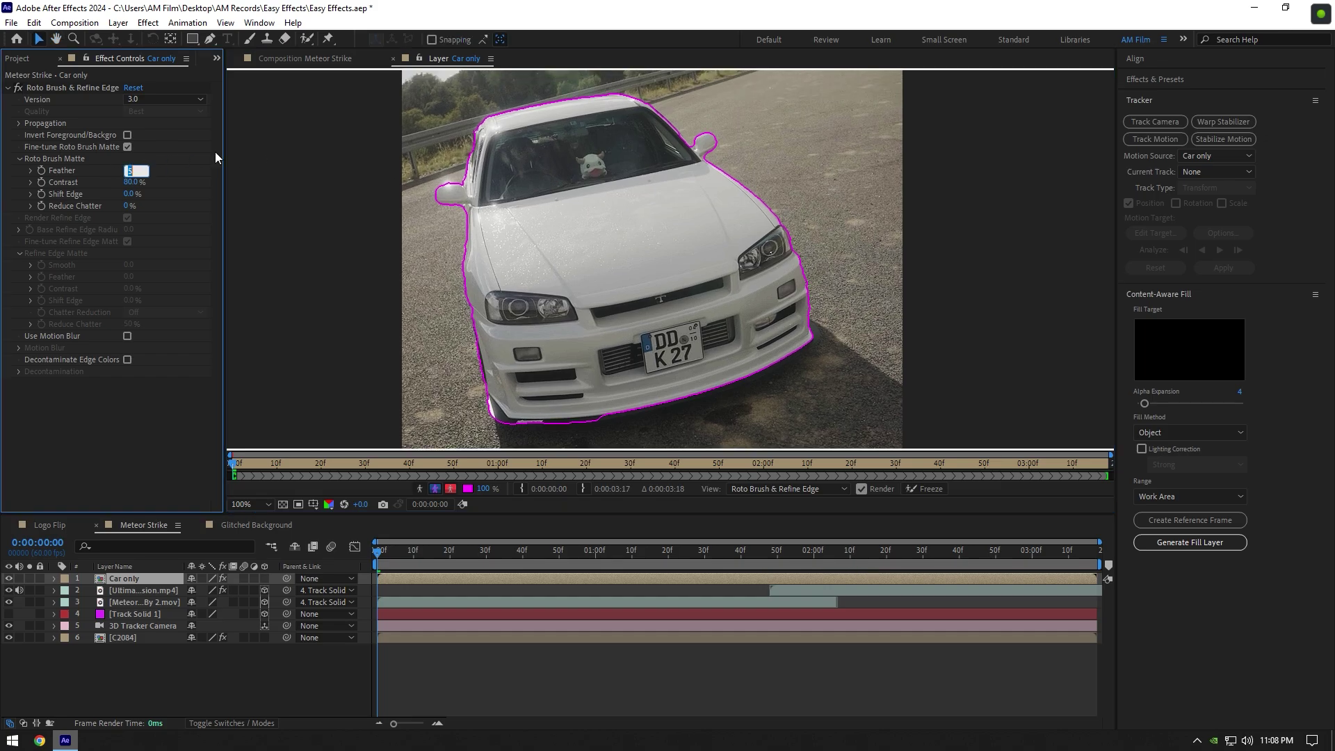
pyautogui.write('8')
pyautogui.click(932, 488)
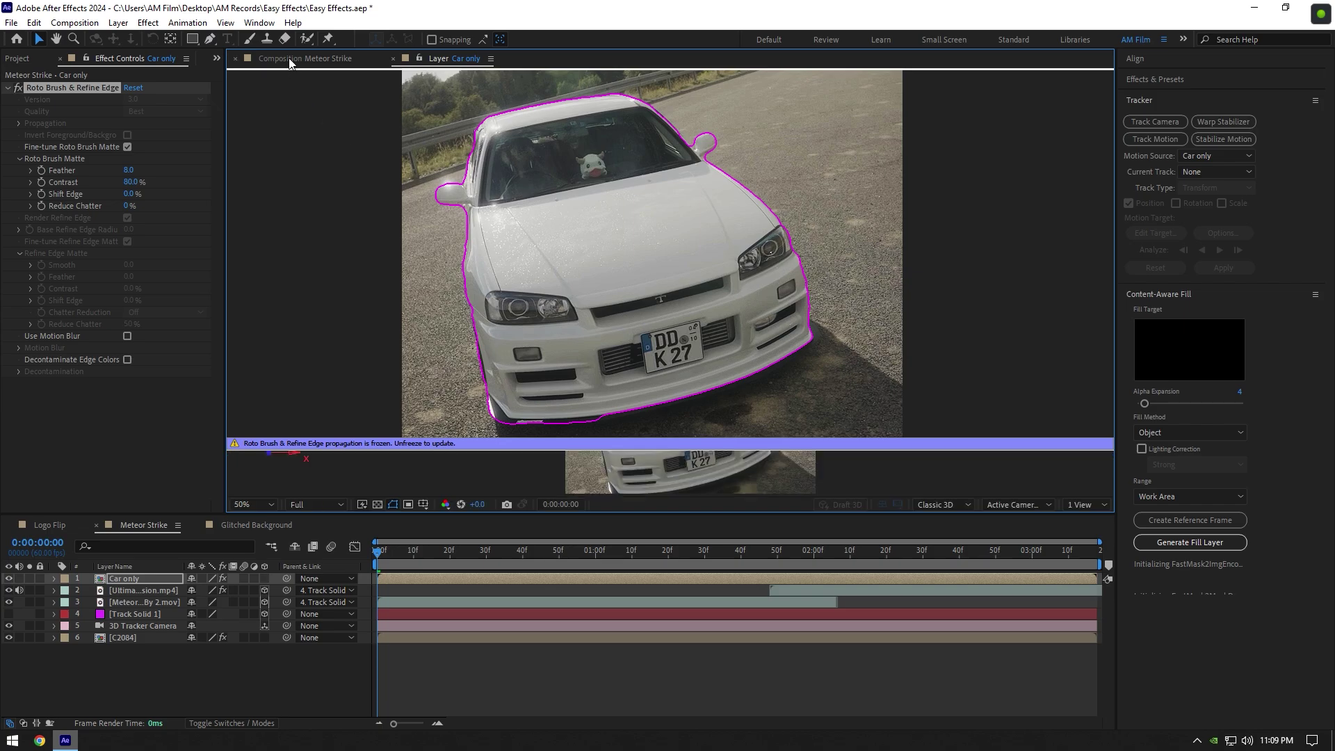
pyautogui.click(289, 59)
pyautogui.moveTo(385, 554); pyautogui.dragTo(932, 558)
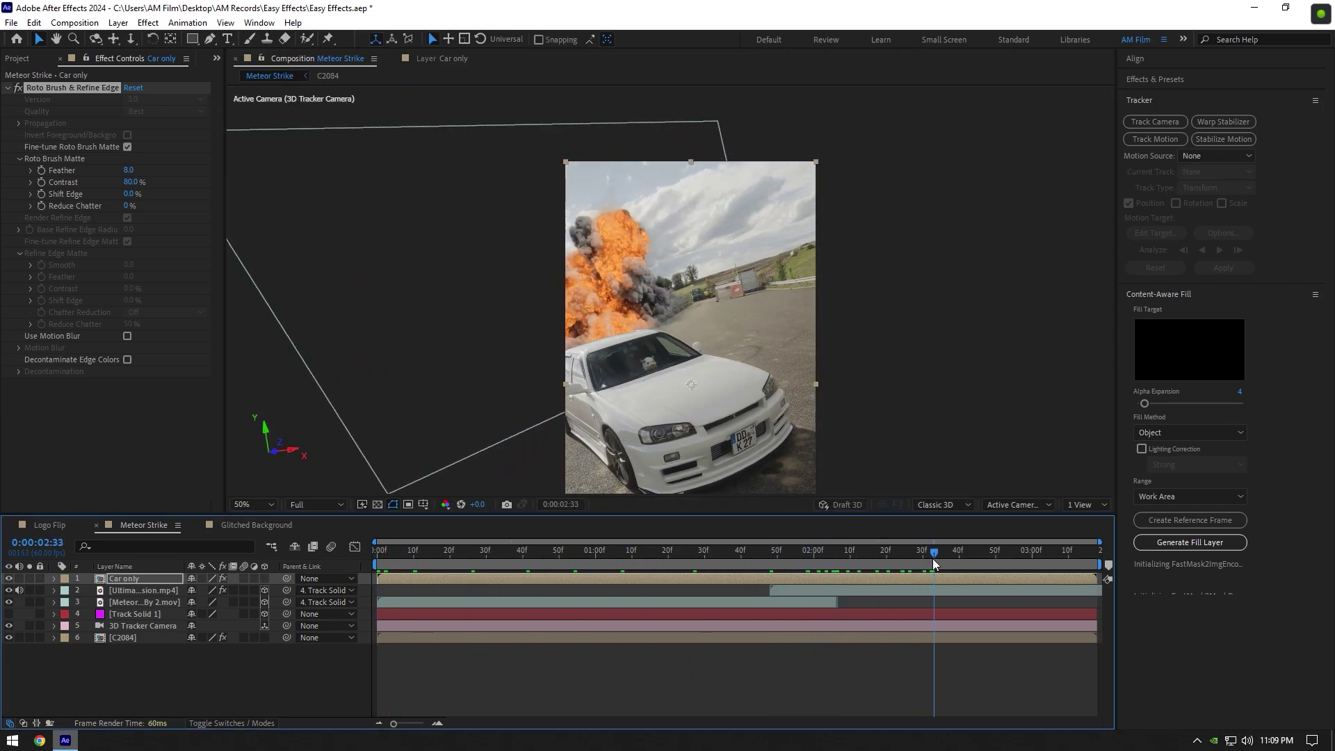
pyautogui.scroll(4, 611, 338)
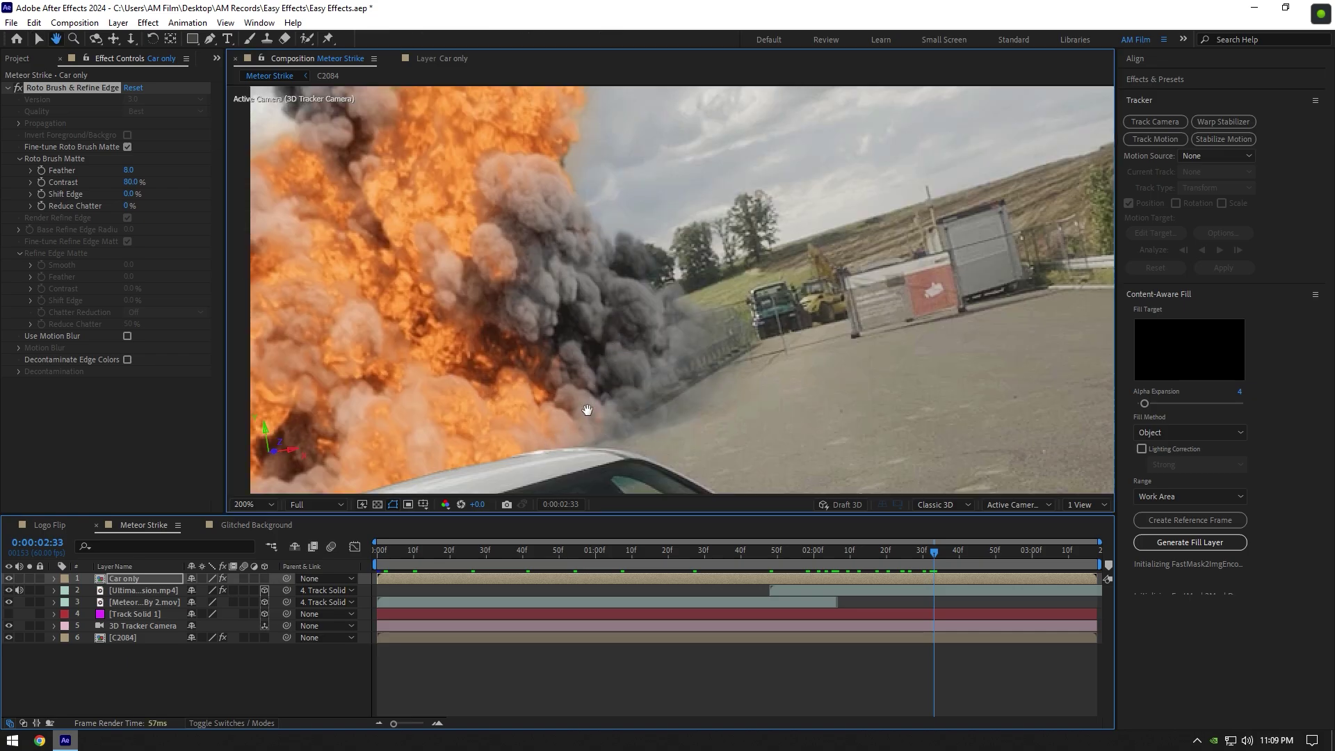
pyautogui.moveTo(557, 374); pyautogui.dragTo(740, 269)
pyautogui.moveTo(939, 552)
pyautogui.mouseDown()
pyautogui.moveTo(1002, 559)
pyautogui.moveTo(922, 558)
pyautogui.mouseUp()
pyautogui.scroll(-4, 681, 316)
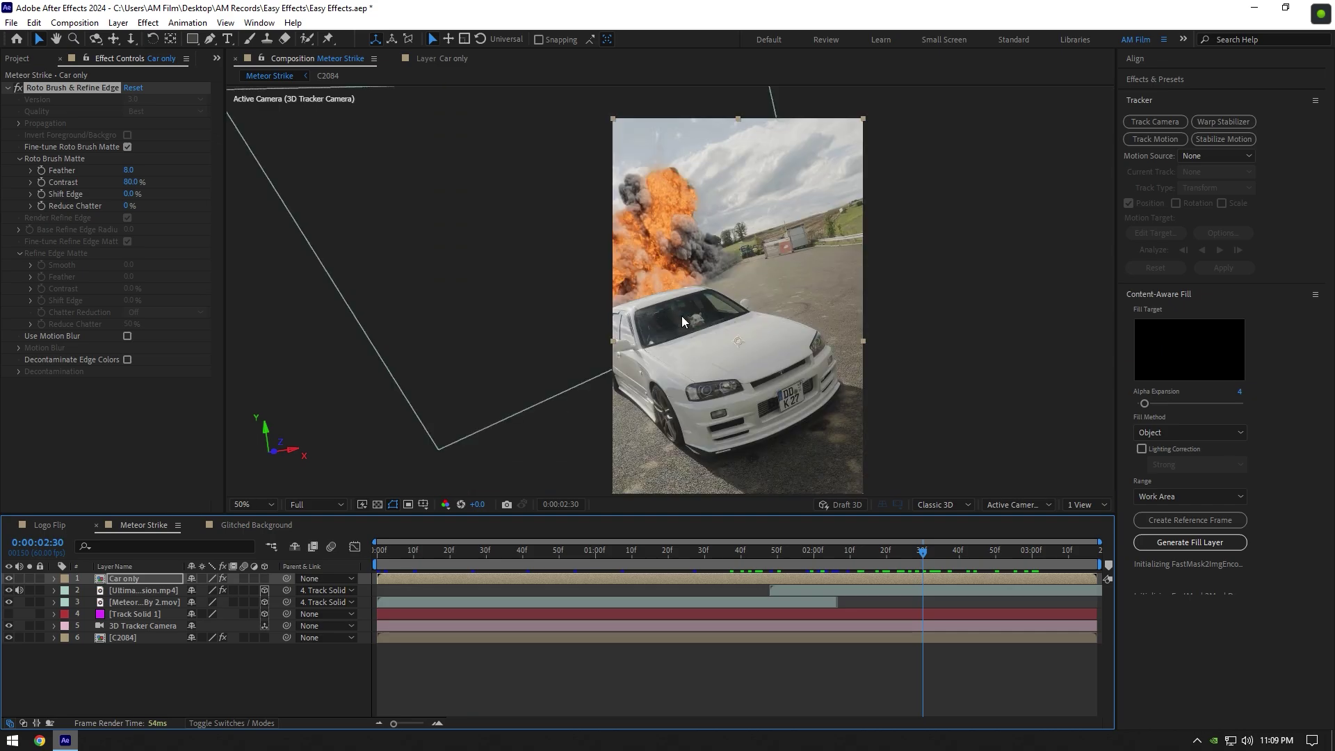